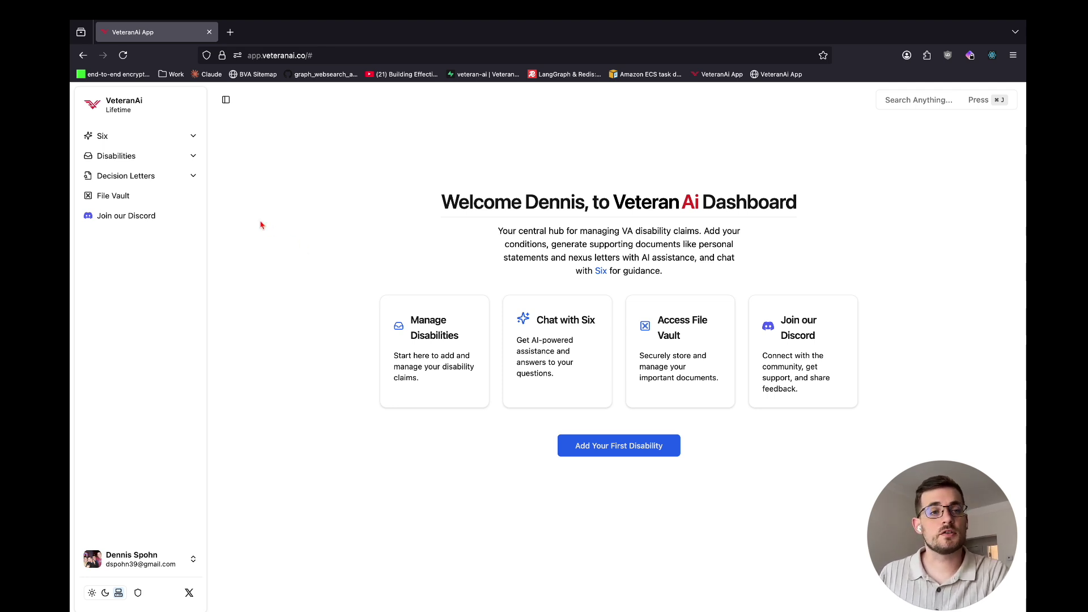
Step: Go to Decision Letters > Analyze New and open the file picker from the upload drop zone
click(161, 176)
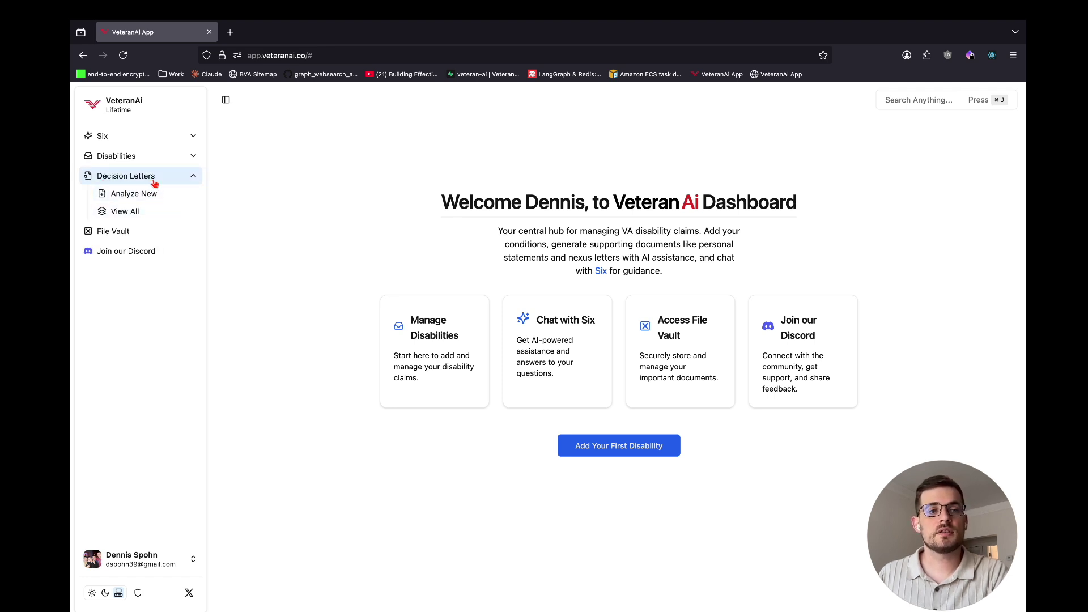
click(121, 200)
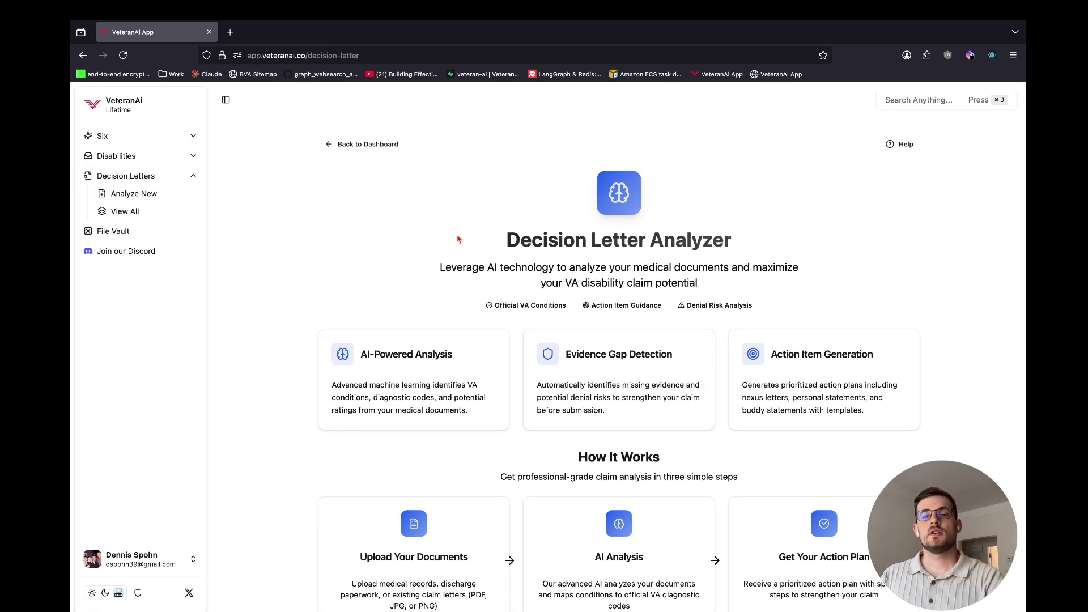
scroll(683, 255, down, 5)
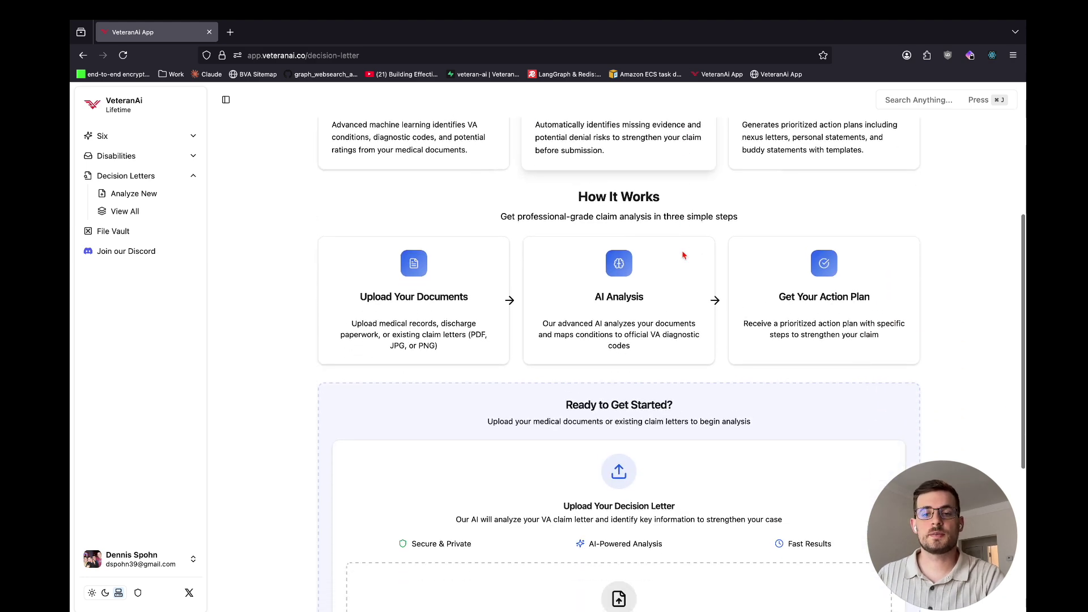
scroll(684, 255, down, 5)
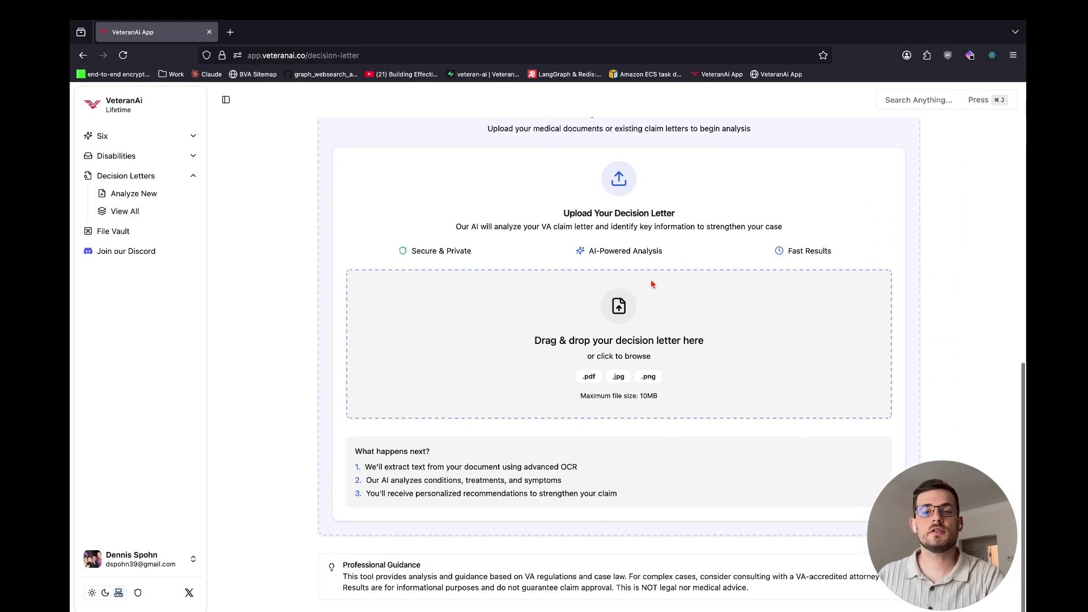
click(639, 315)
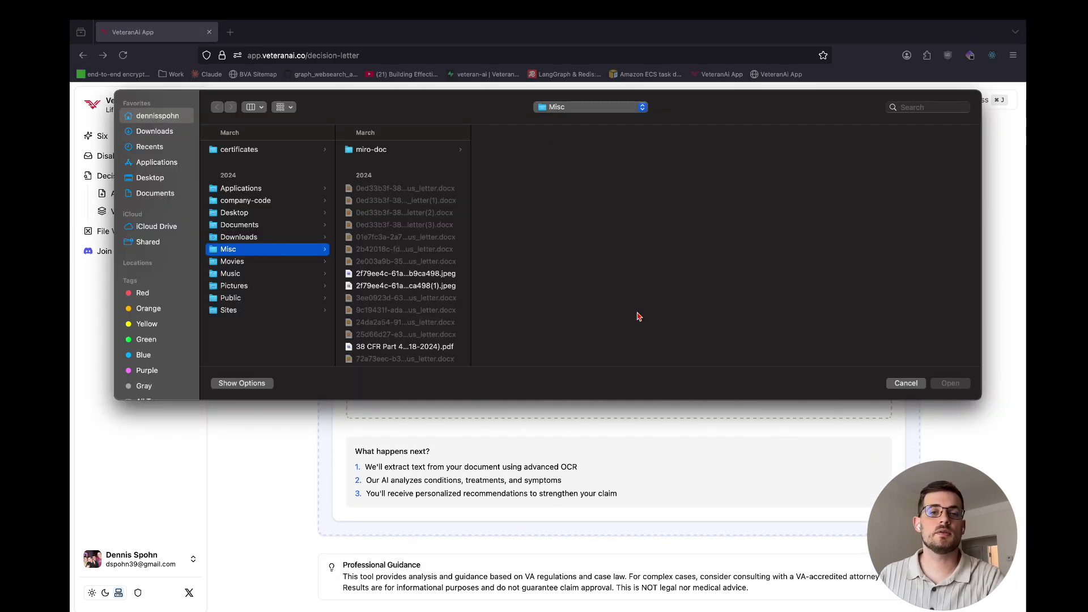
Step: Upload Claim Letter 2.png from Misc and analyze it: Migraines approved at 30%, Hypertension denied
scroll(435, 298, down, 10)
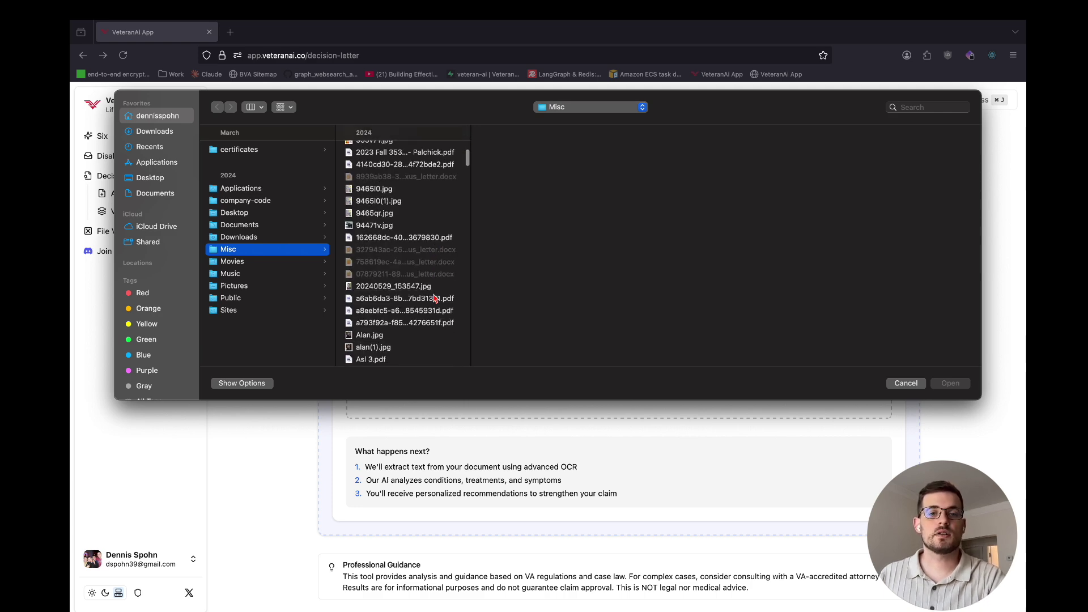
scroll(434, 295, down, 10)
click(409, 282)
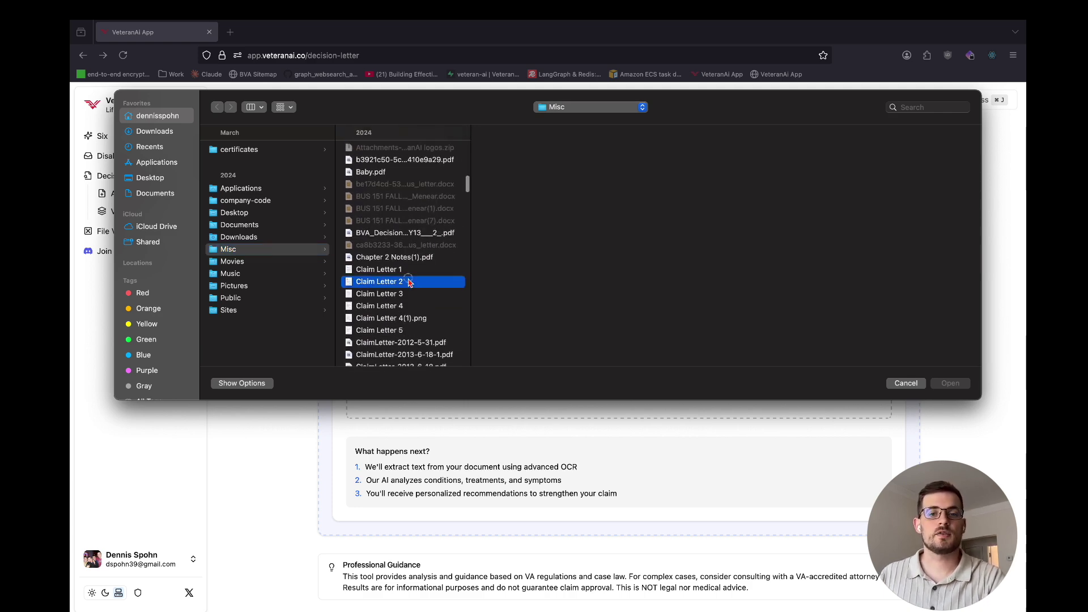
double_click(410, 282)
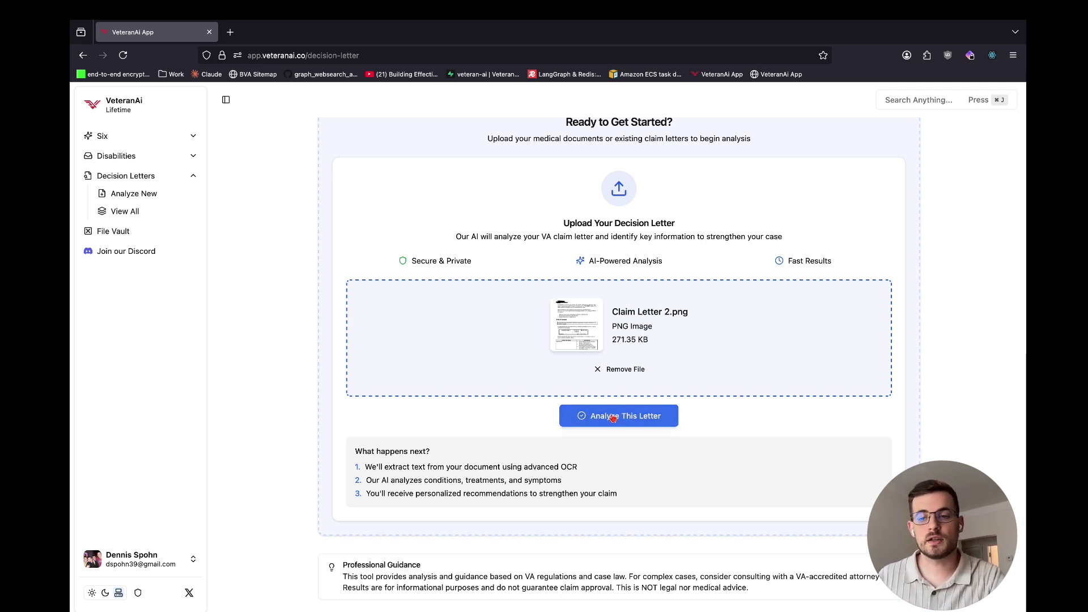
click(613, 417)
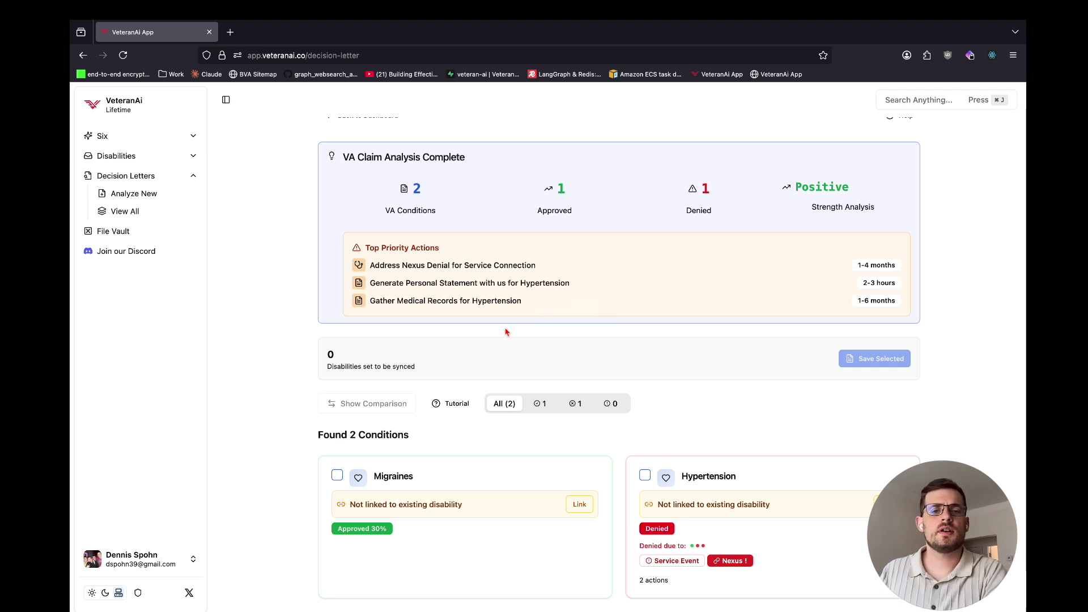
scroll(623, 283, up, 1)
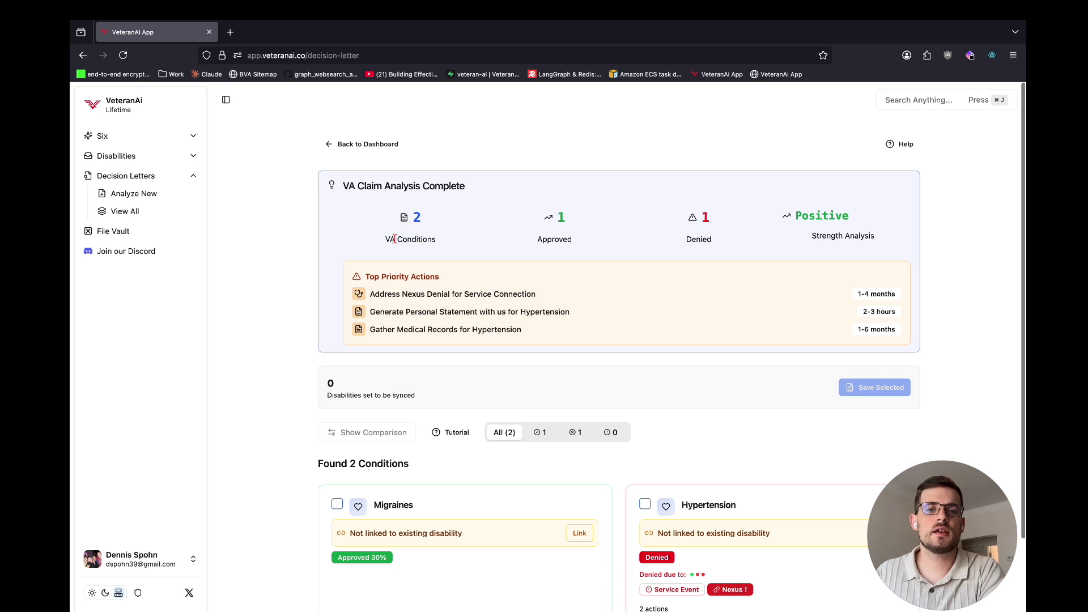
drag(395, 239, 474, 237)
double_click(558, 240)
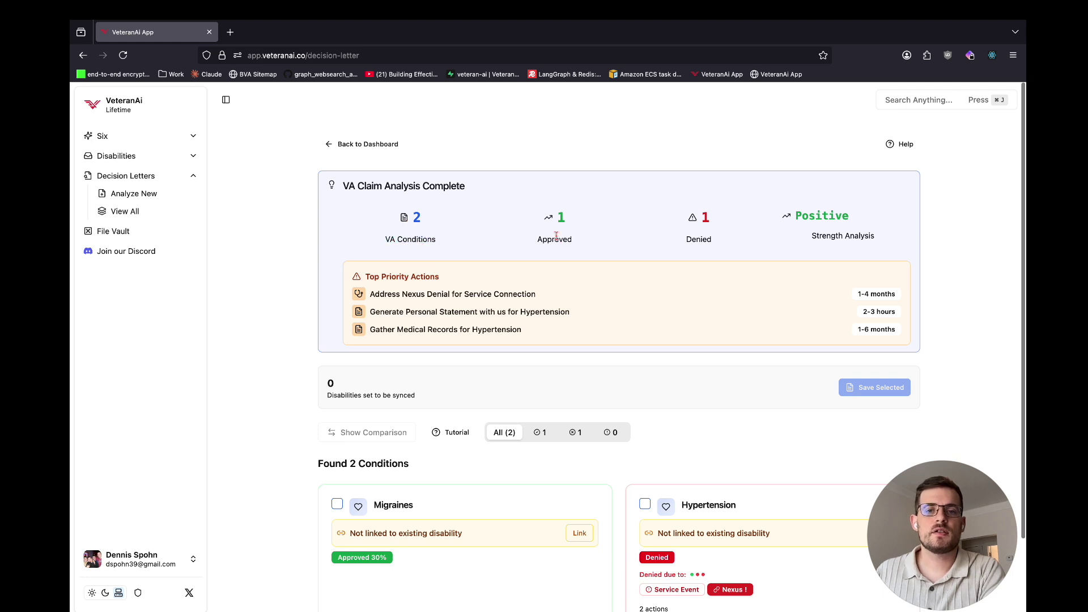
double_click(699, 239)
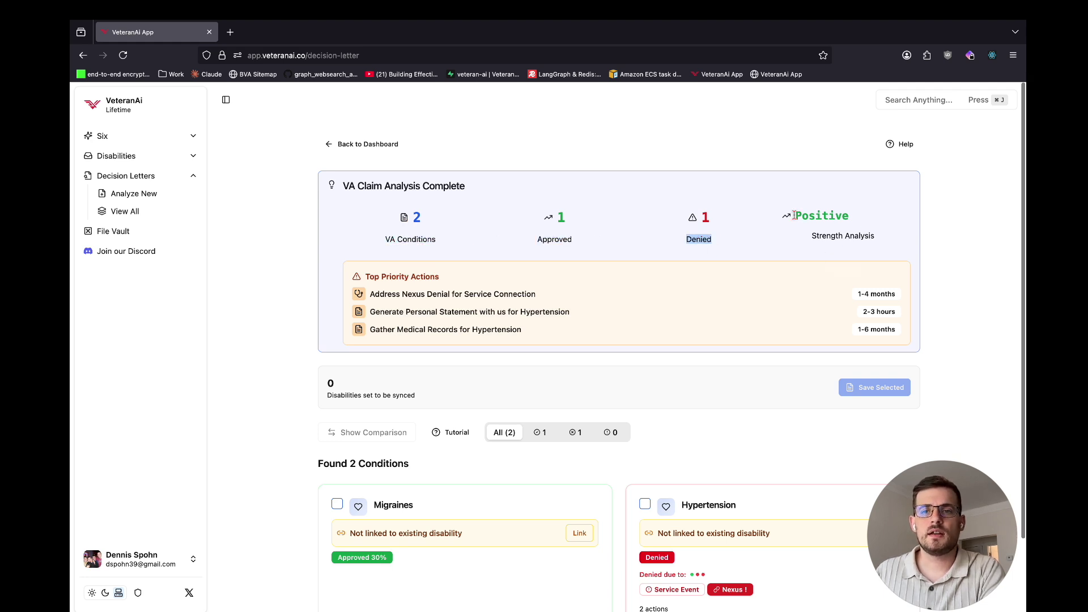
drag(795, 216, 875, 234)
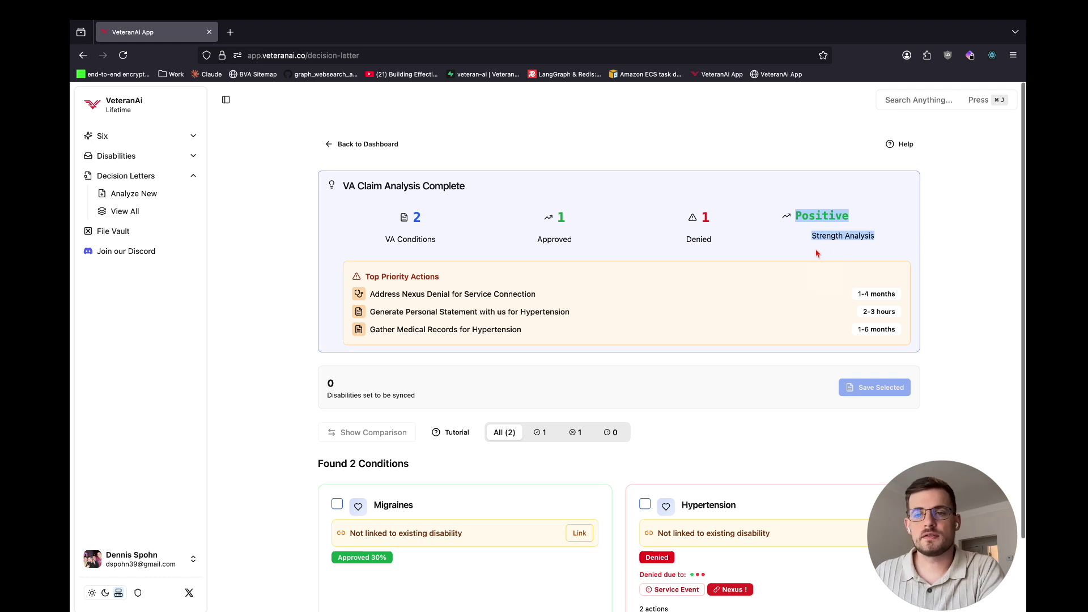
scroll(700, 261, down, 3)
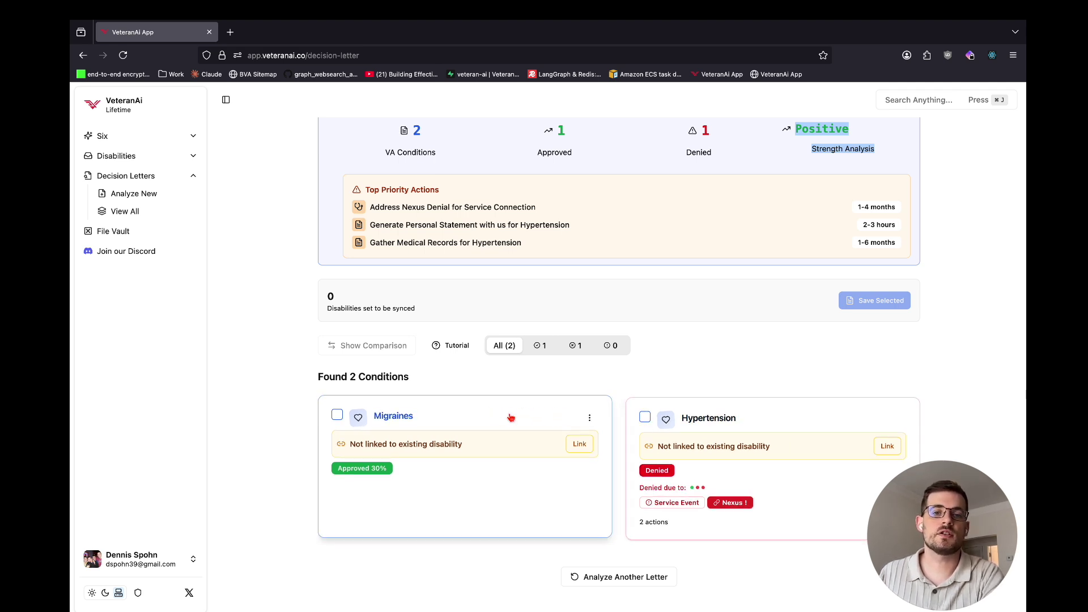
click(461, 347)
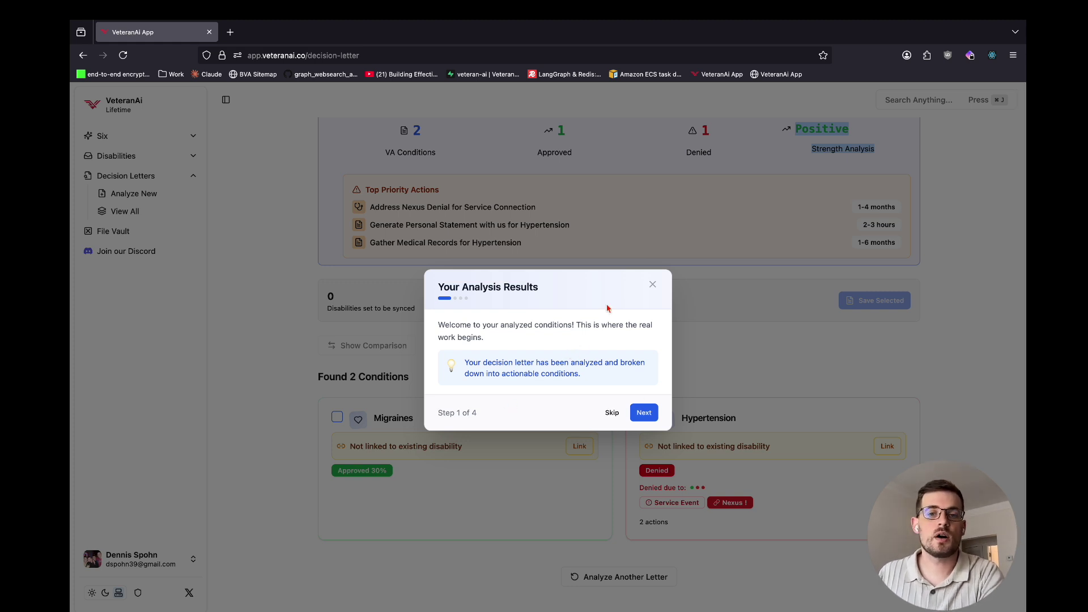
click(652, 284)
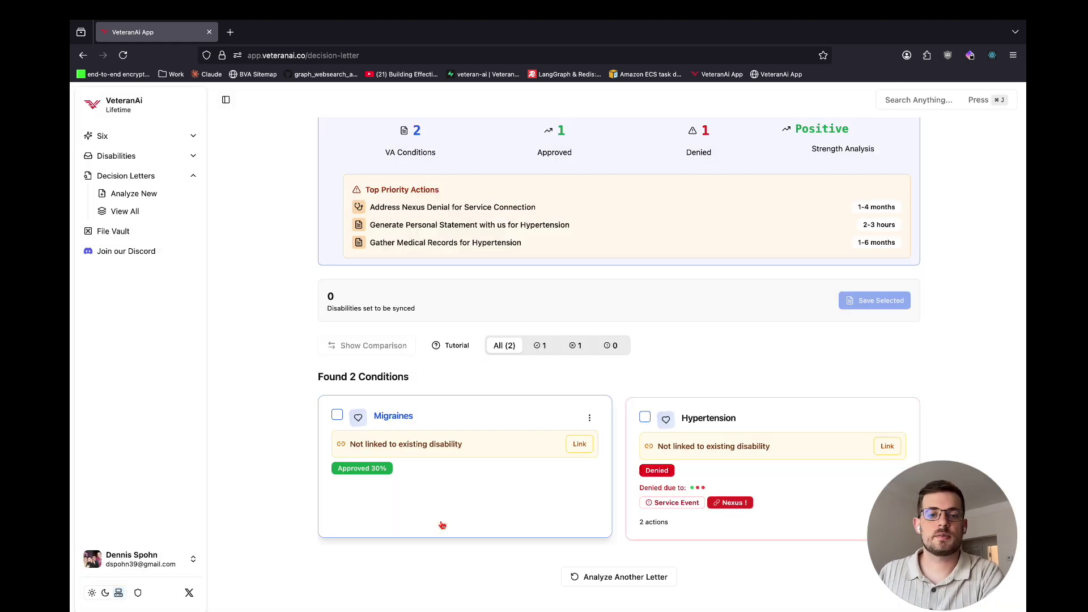
click(520, 417)
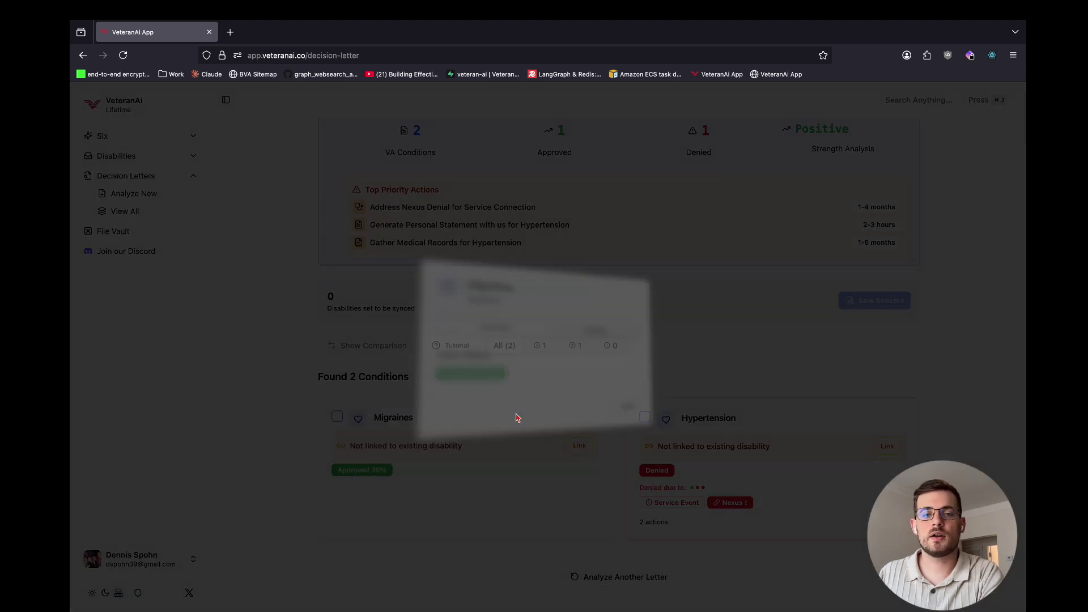
click(600, 327)
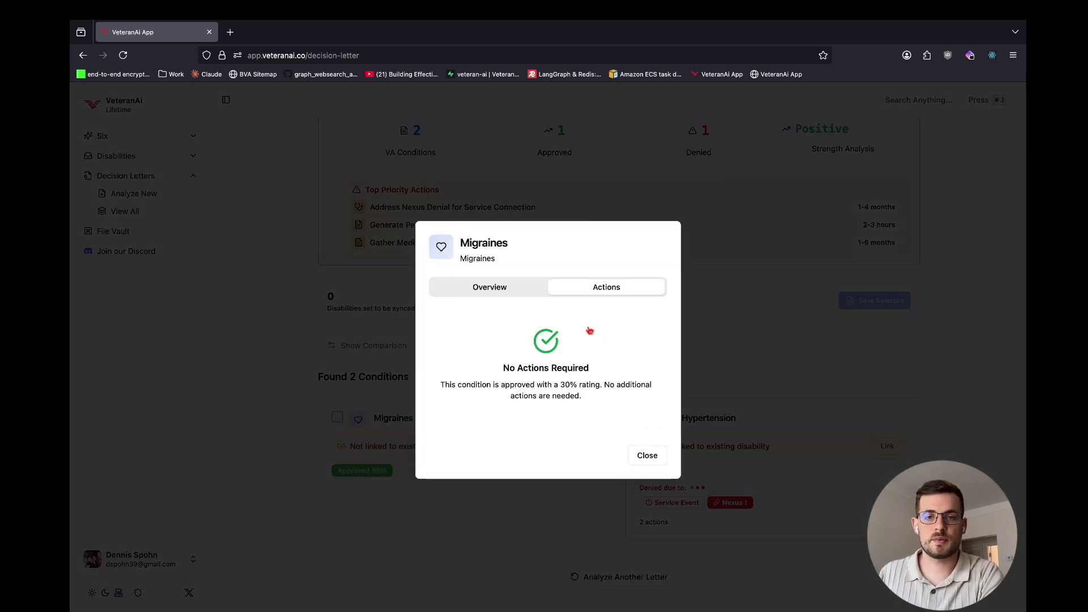
drag(506, 358, 610, 391)
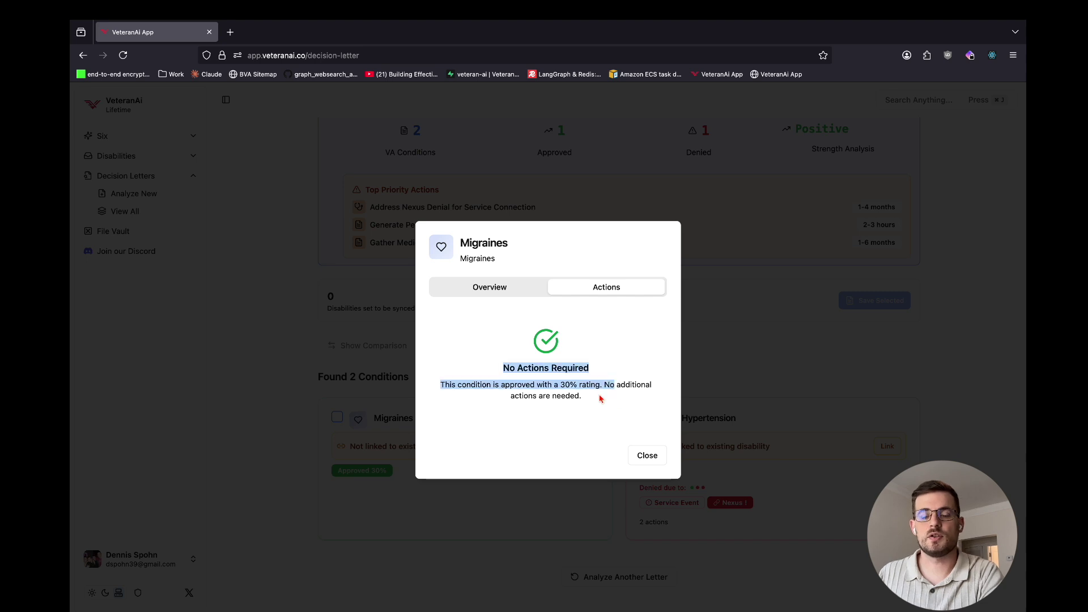
click(601, 397)
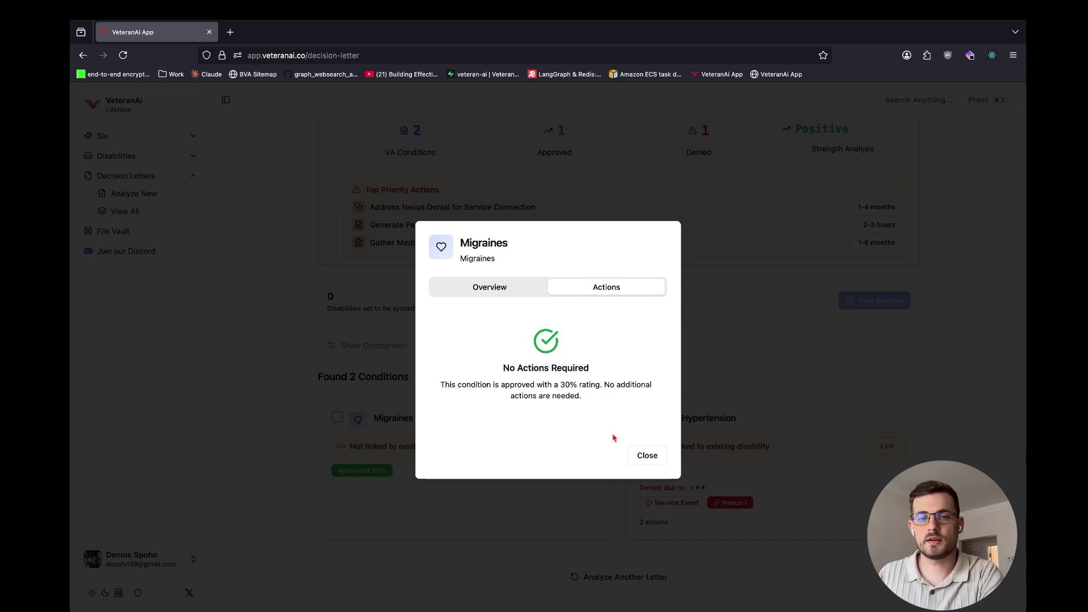
click(648, 454)
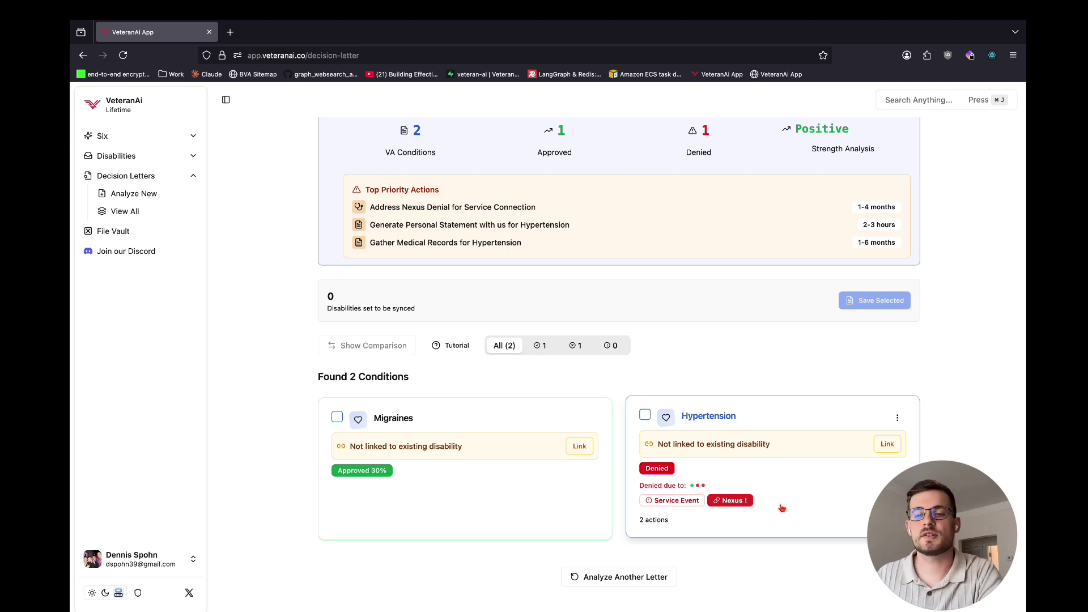
Step: Open the Hypertension details, review both denial reasons, then view the actions to overcome the denial
click(769, 464)
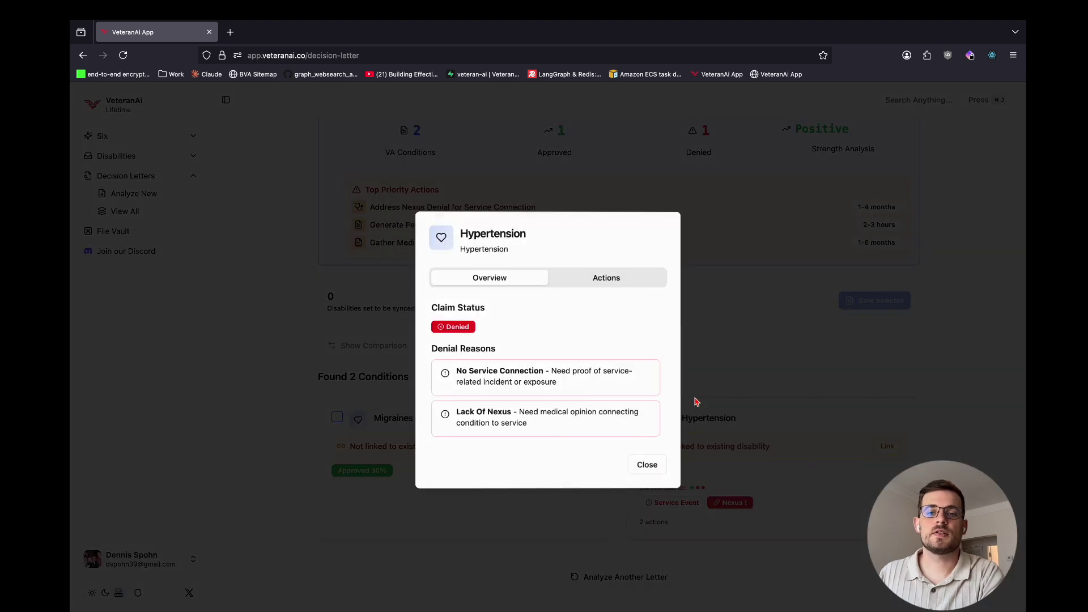
drag(460, 369, 548, 423)
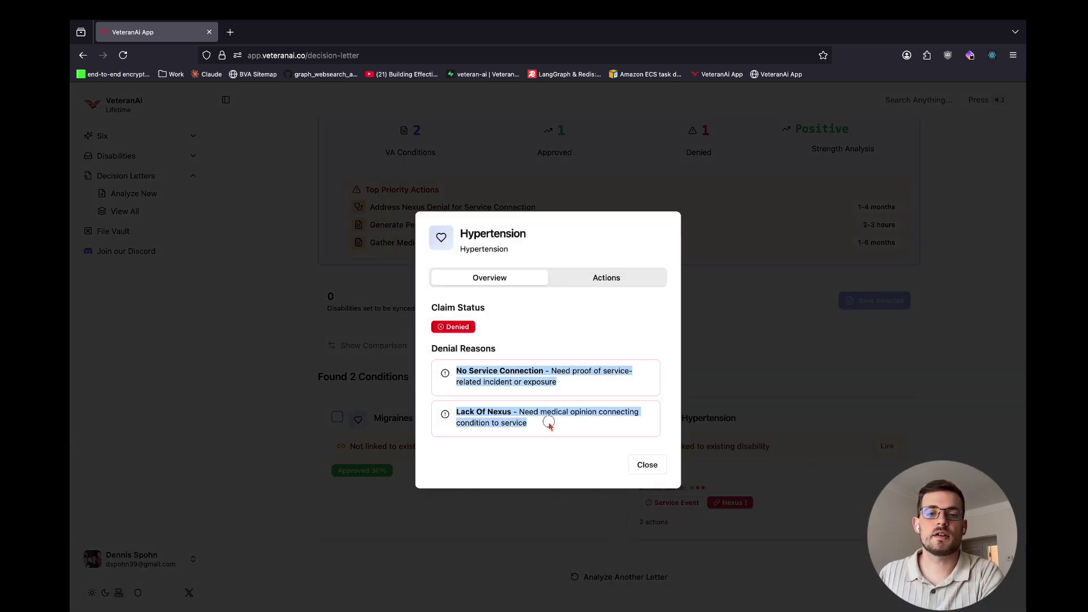
click(607, 275)
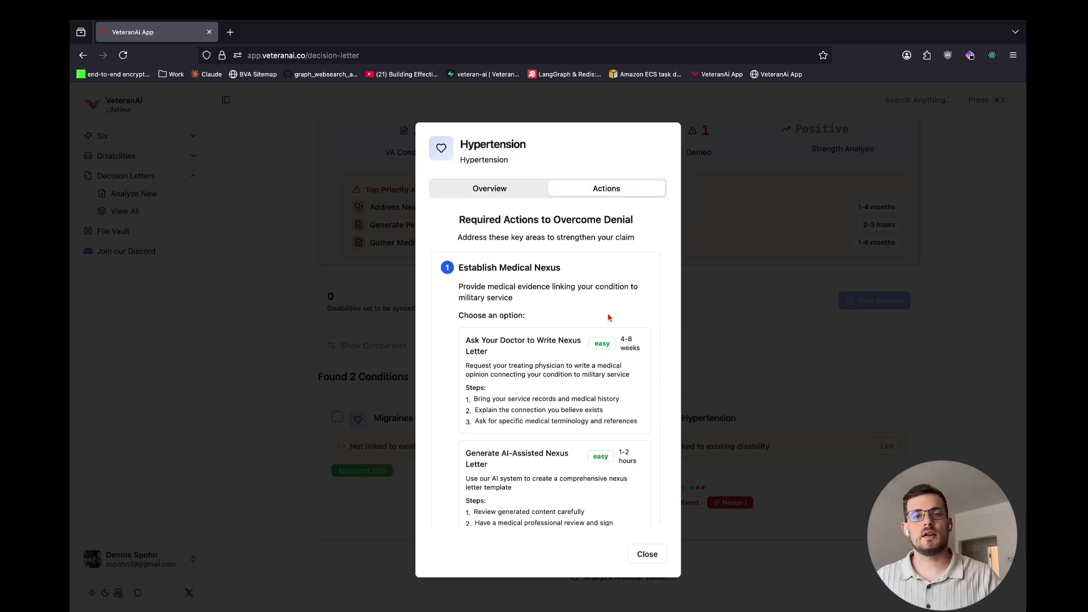
Step: Review the nexus options: doctor-written nexus letter, AI-assisted nexus letter and medical examination
scroll(610, 313, down, 1)
scroll(611, 310, up, 1)
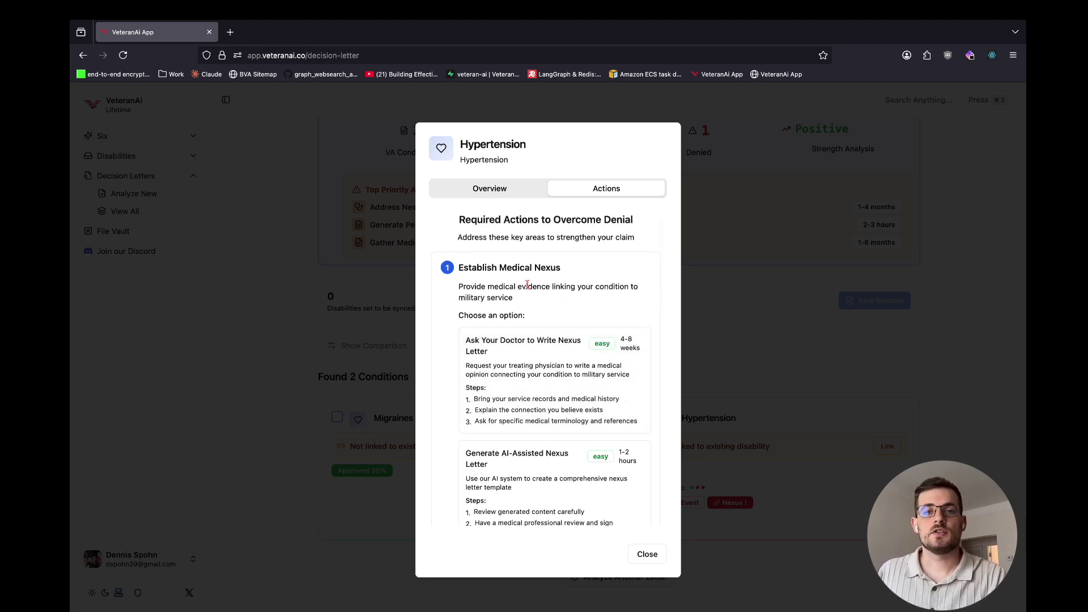
scroll(507, 284, down, 1)
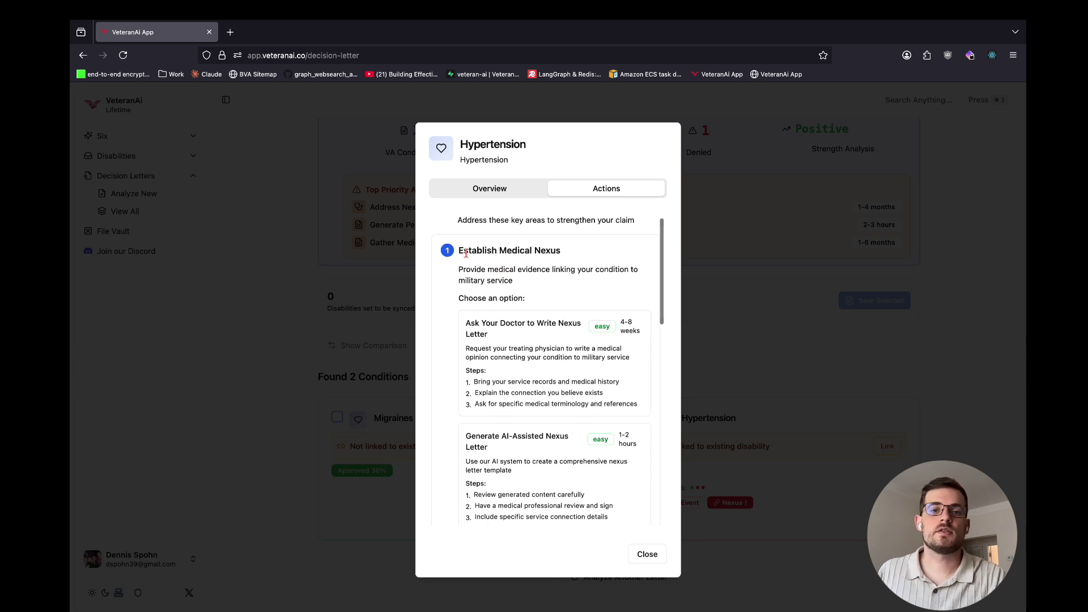
drag(457, 250, 573, 248)
scroll(544, 341, down, 3)
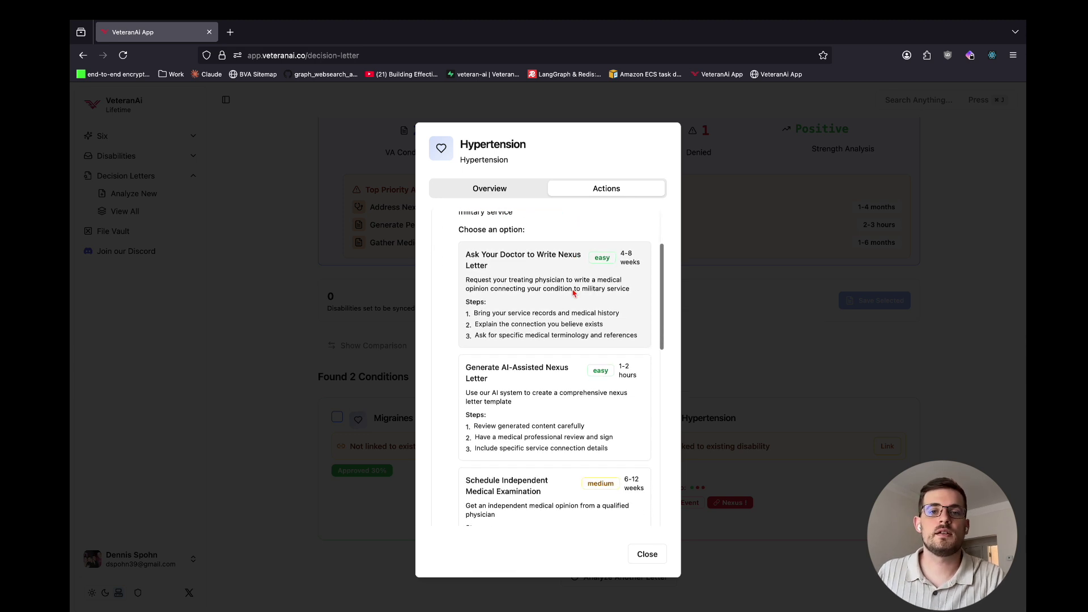
drag(465, 241, 510, 253)
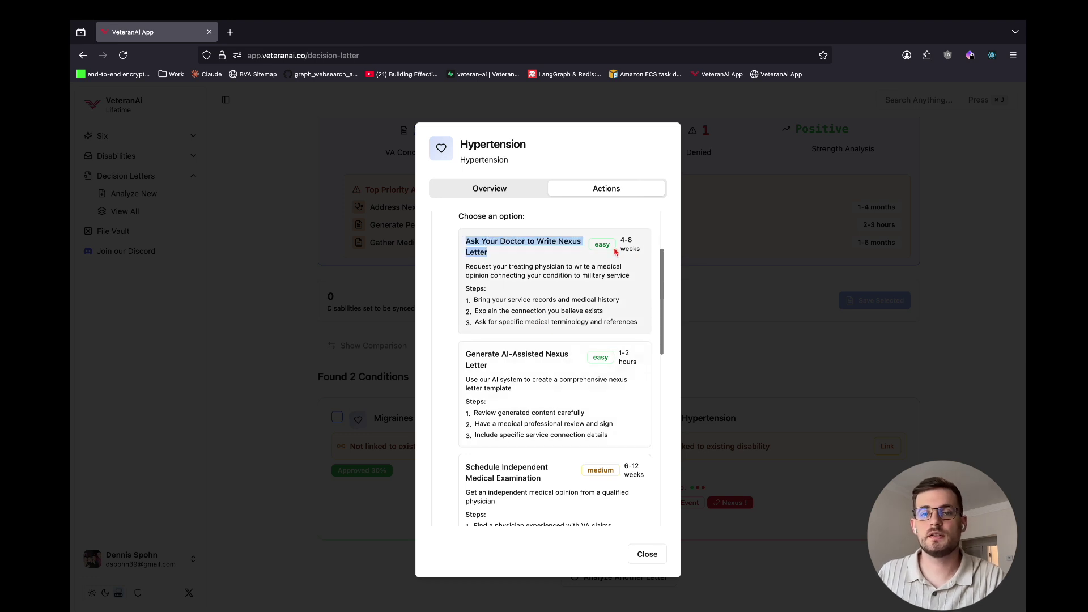
scroll(624, 305, down, 3)
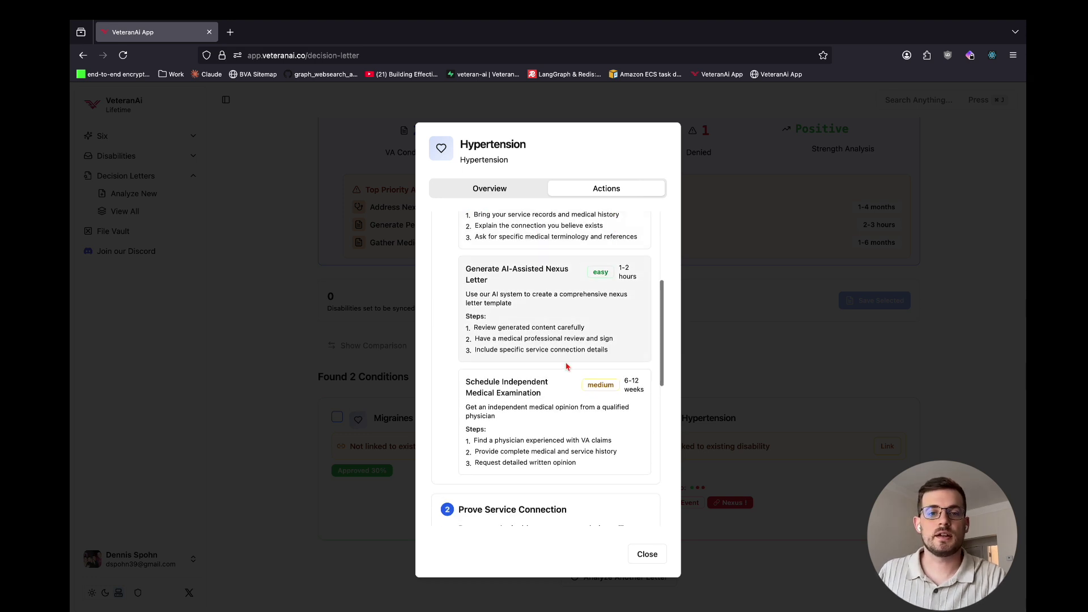
drag(464, 266, 544, 291)
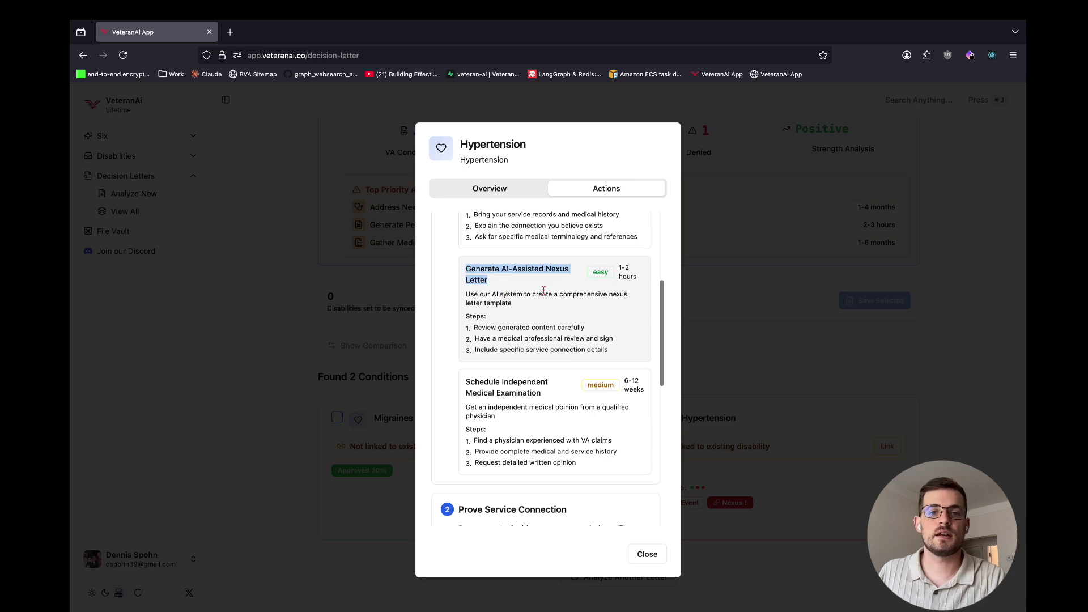
triple_click(499, 280)
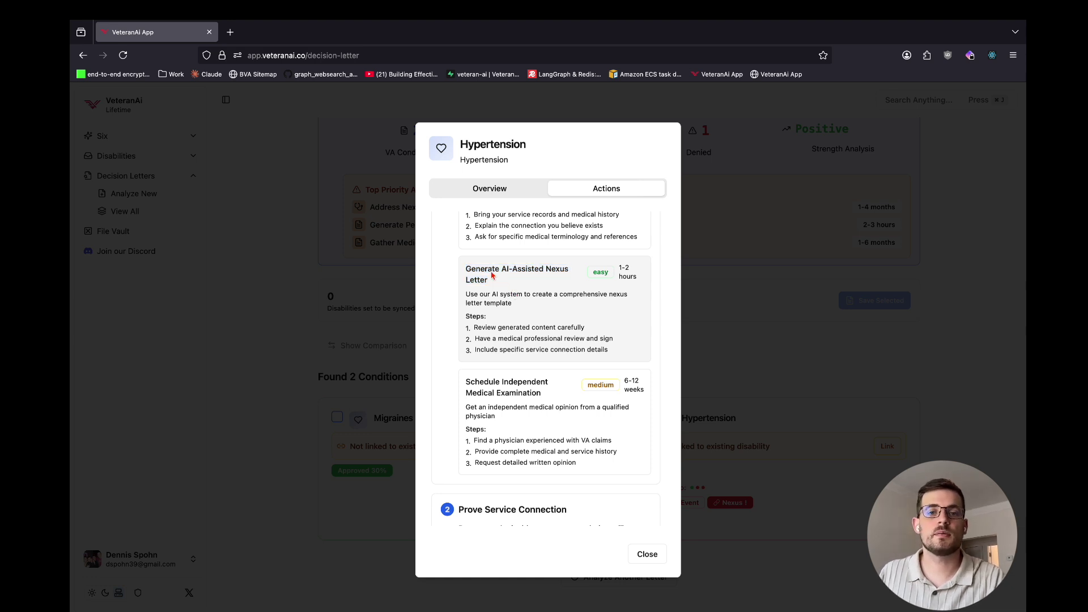
scroll(553, 315, down, 3)
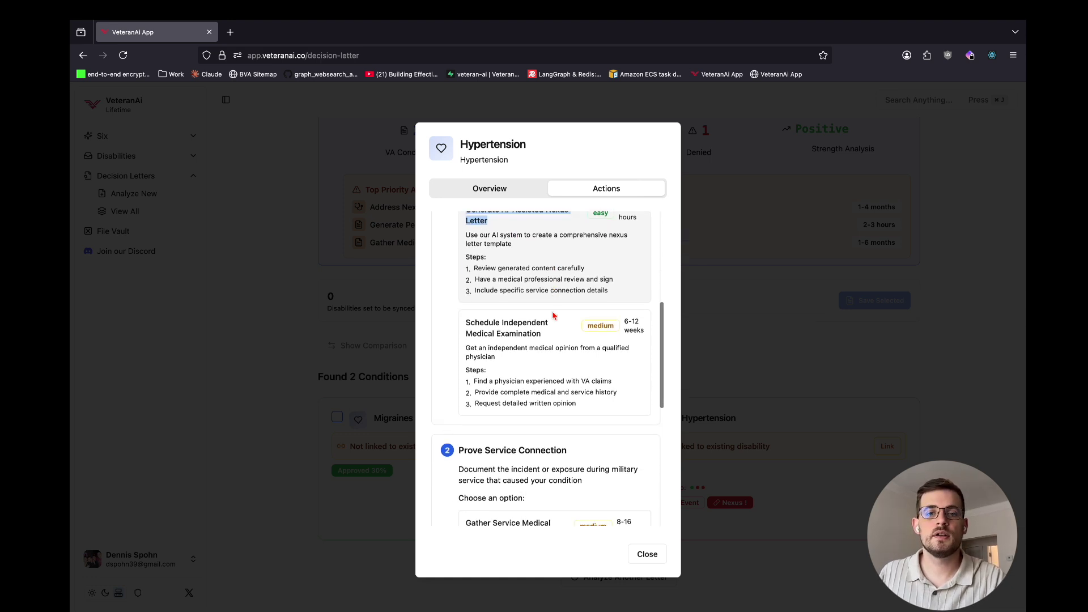
drag(475, 269, 538, 280)
click(553, 294)
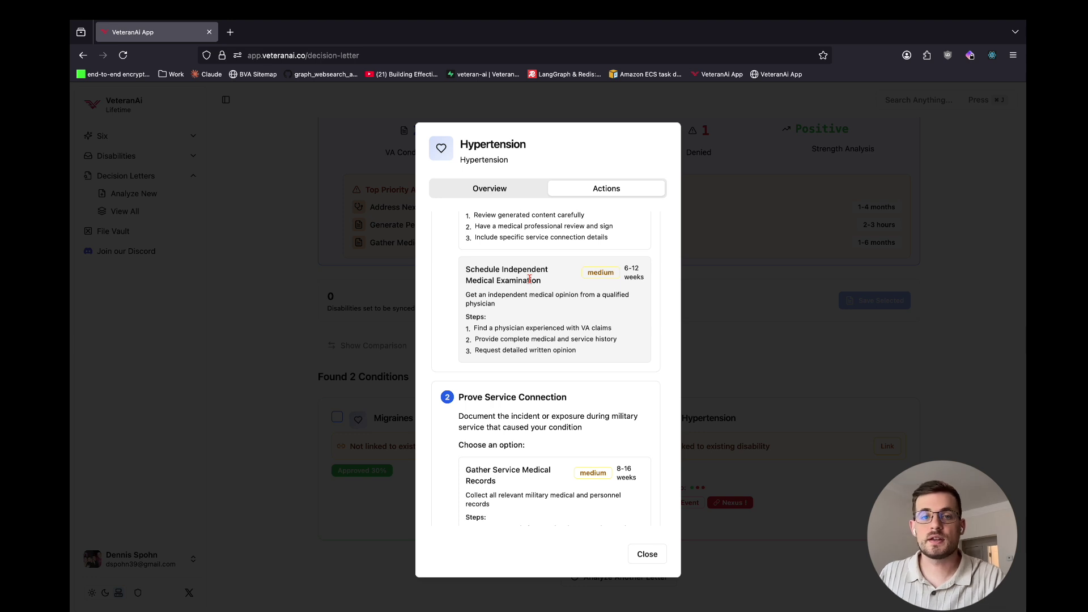
Step: Highlight the Gather Service Medical Records recommendation
scroll(524, 310, down, 5)
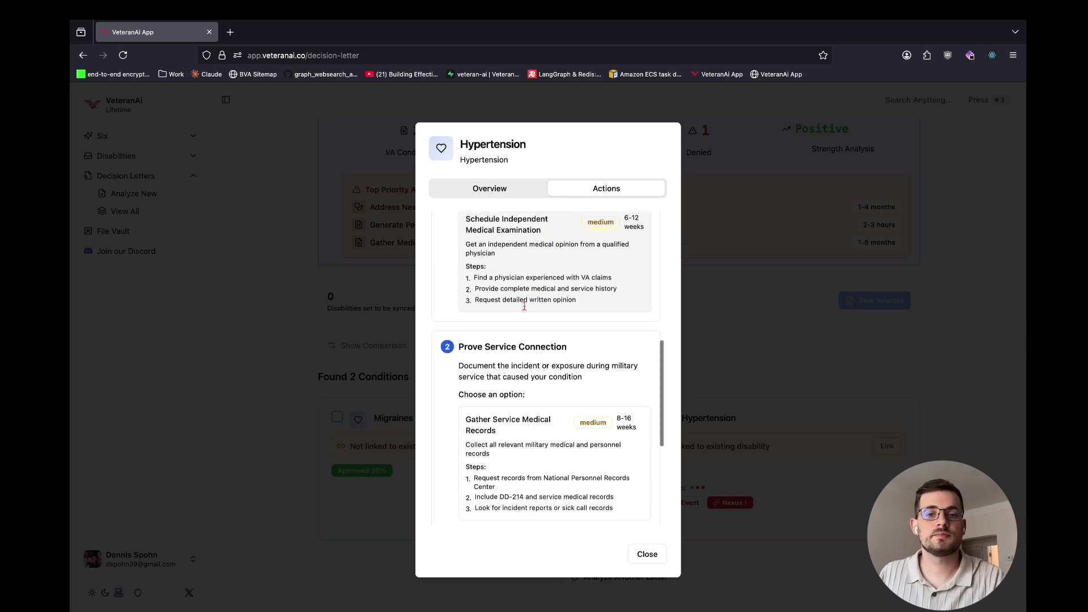
scroll(524, 311, up, 1)
scroll(499, 284, down, 1)
drag(460, 236, 566, 234)
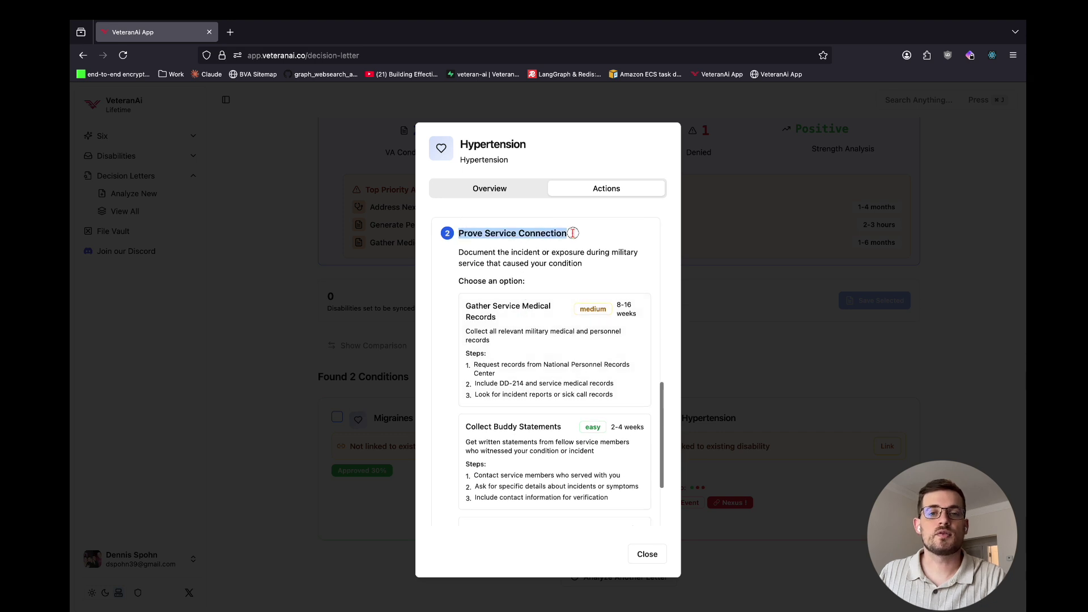
scroll(549, 334, down, 1)
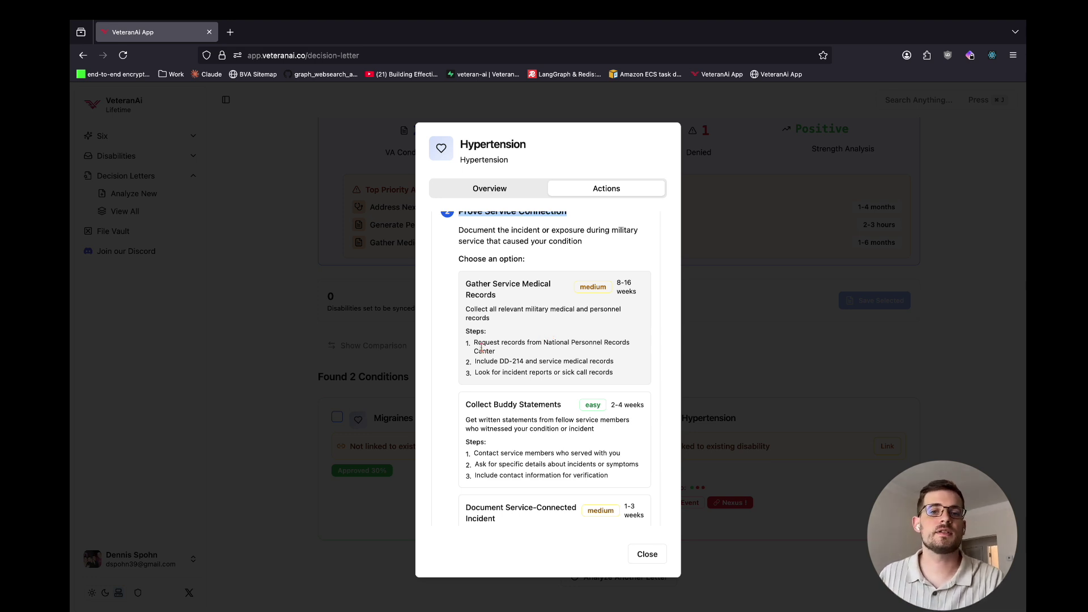
scroll(491, 344, down, 3)
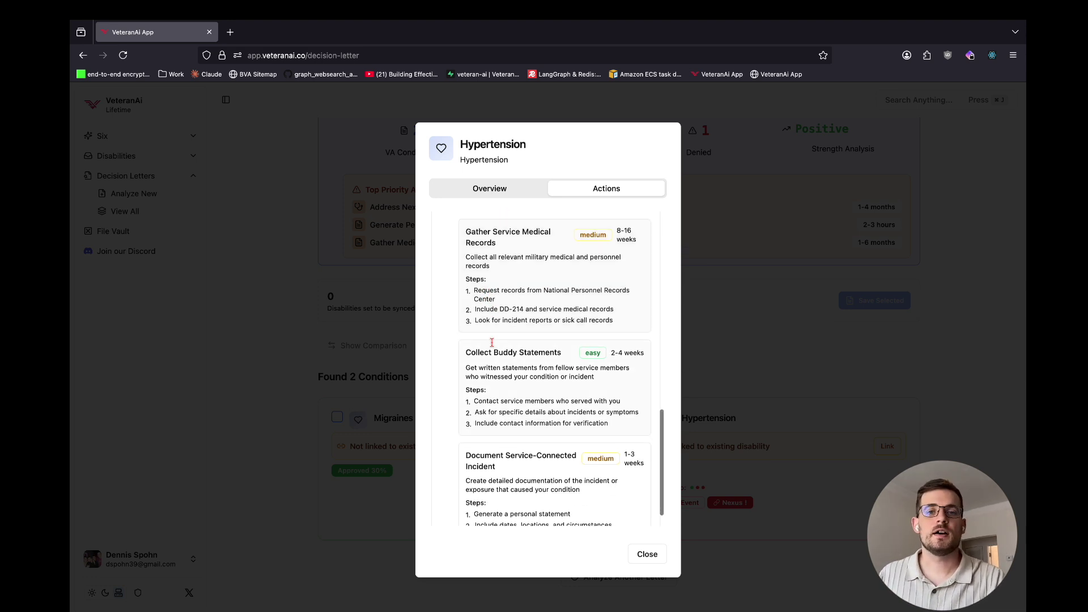
scroll(484, 369, up, 1)
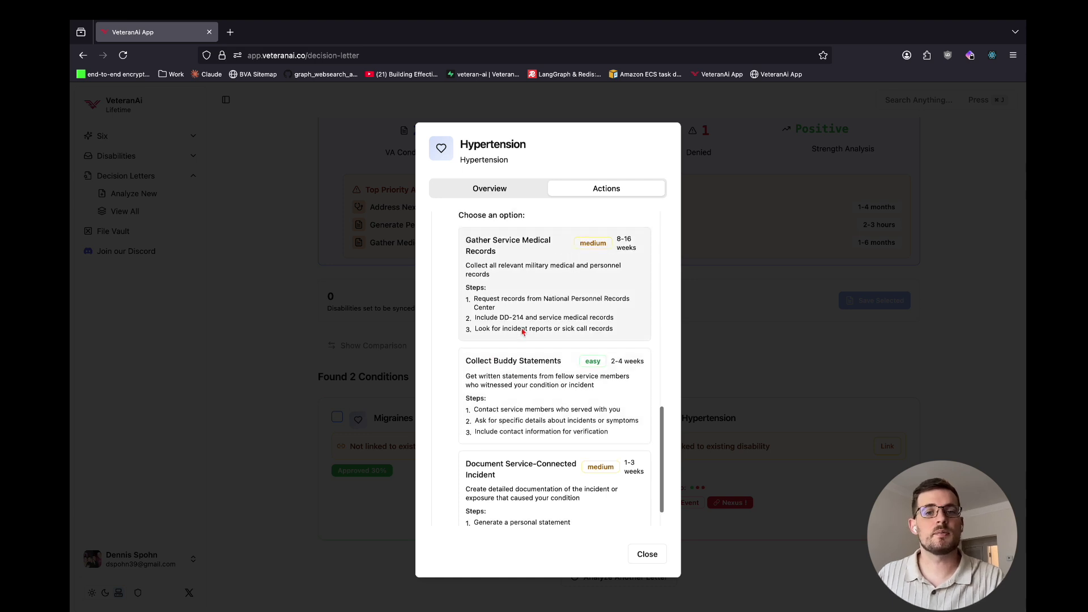
triple_click(499, 255)
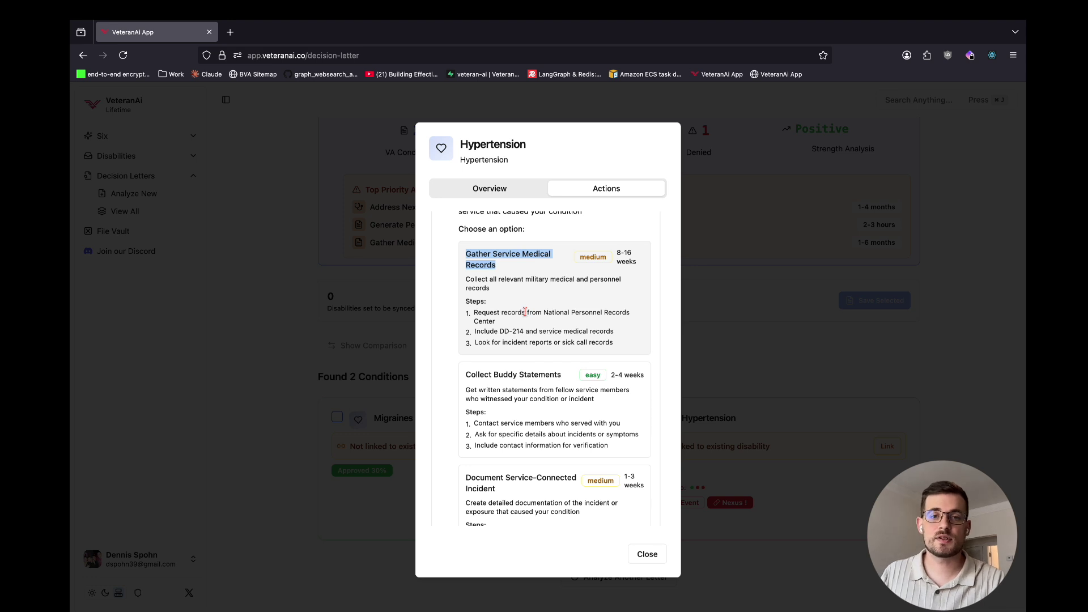
click(502, 266)
triple_click(498, 262)
scroll(502, 280, up, 1)
scroll(502, 280, down, 3)
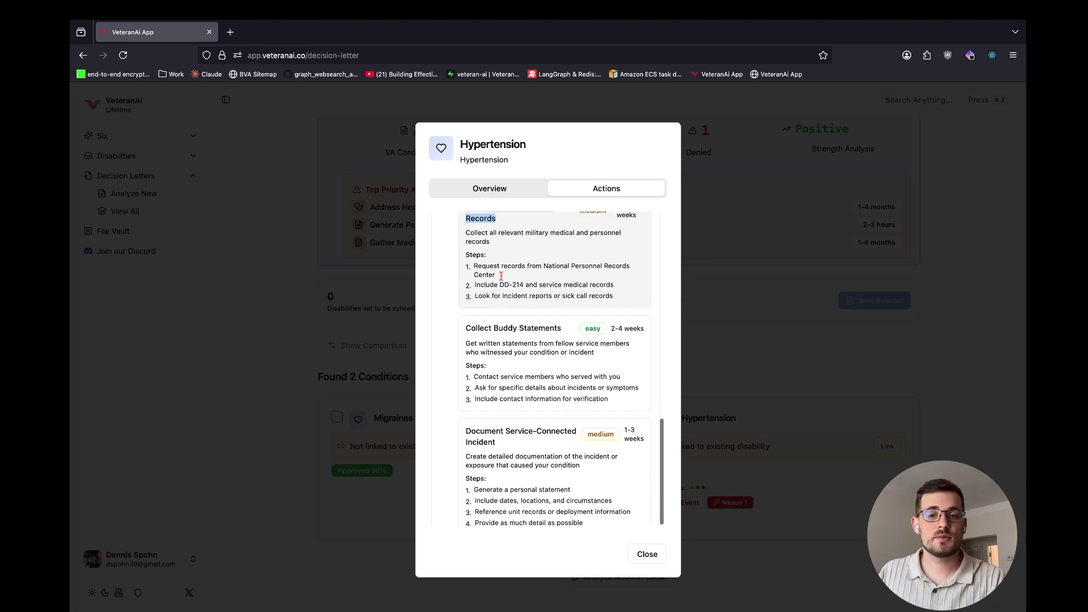
Step: Highlight Collect Buddy Statements and the incident steps on dates, locations and unit records
triple_click(507, 312)
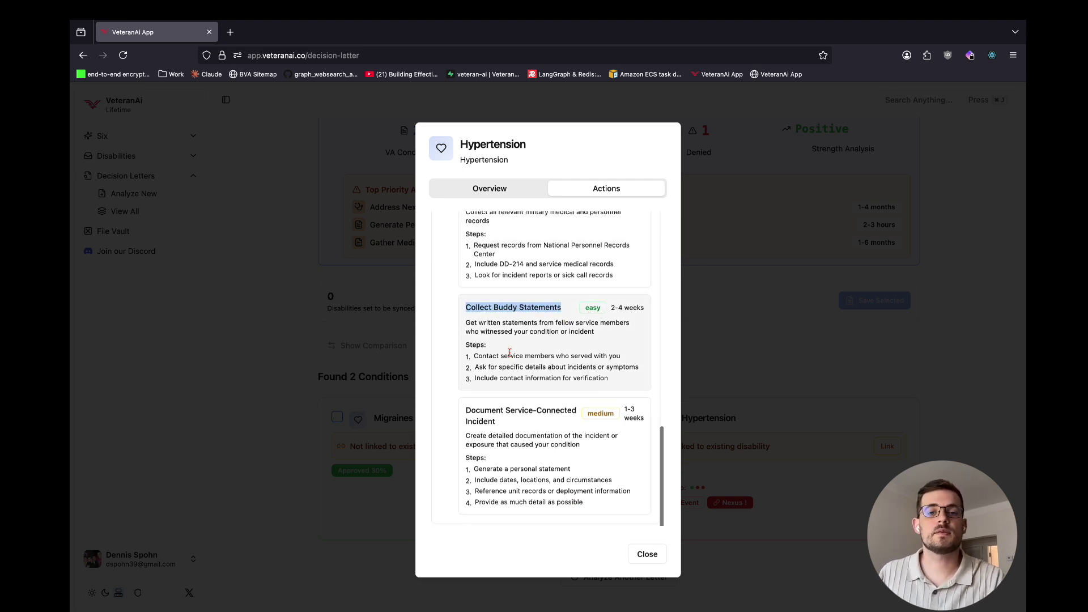
scroll(506, 422, down, 1)
scroll(507, 422, up, 1)
drag(499, 426, 465, 418)
scroll(533, 448, down, 1)
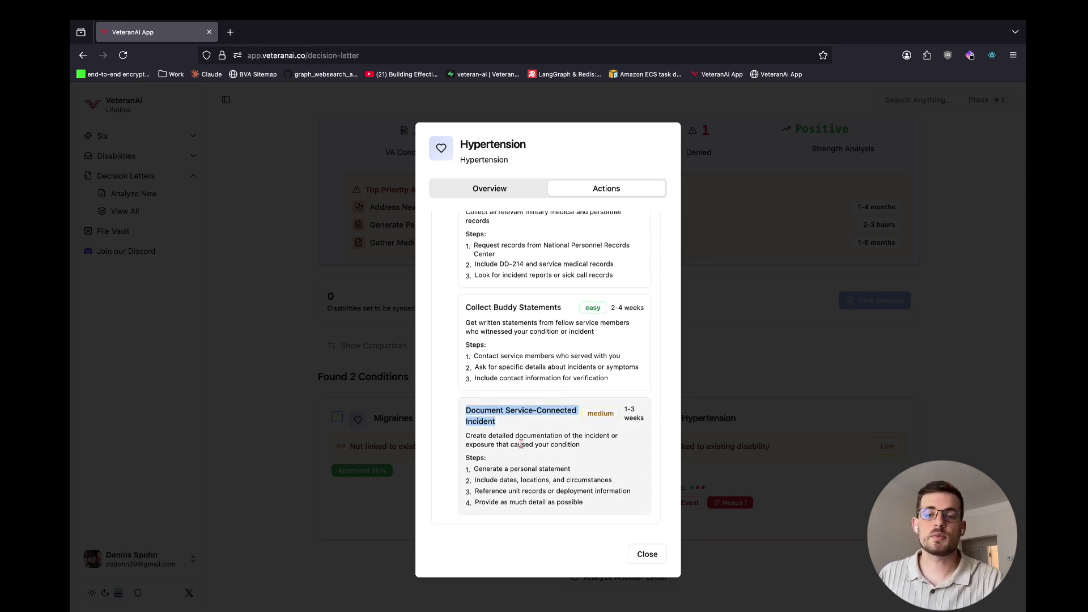
click(508, 424)
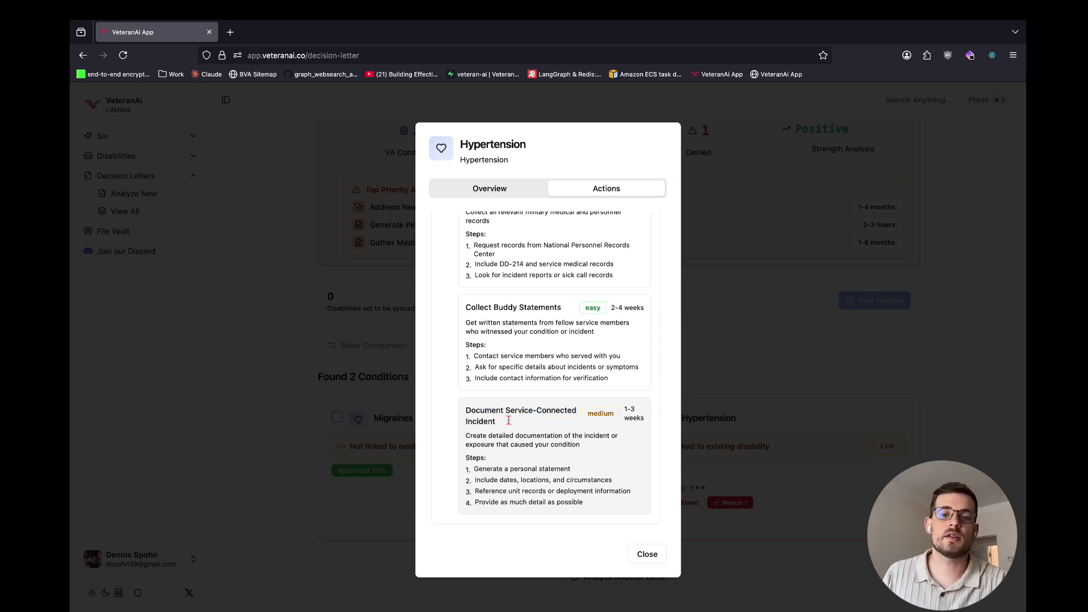
drag(486, 486, 621, 481)
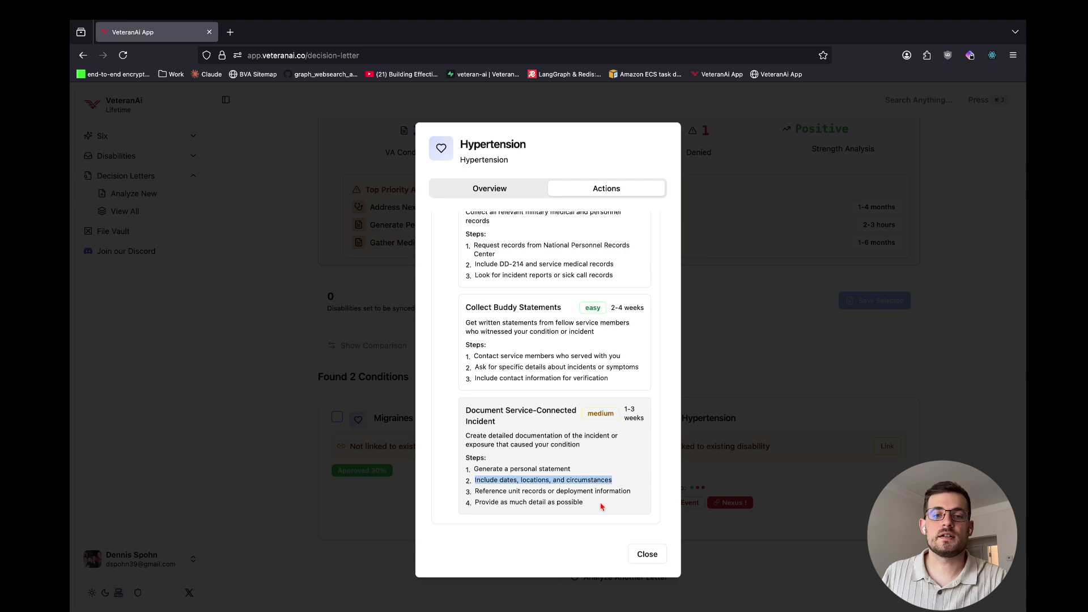
triple_click(538, 495)
Step: Close the Hypertension details to return to both condition cards
scroll(612, 501, up, 1)
scroll(597, 507, down, 1)
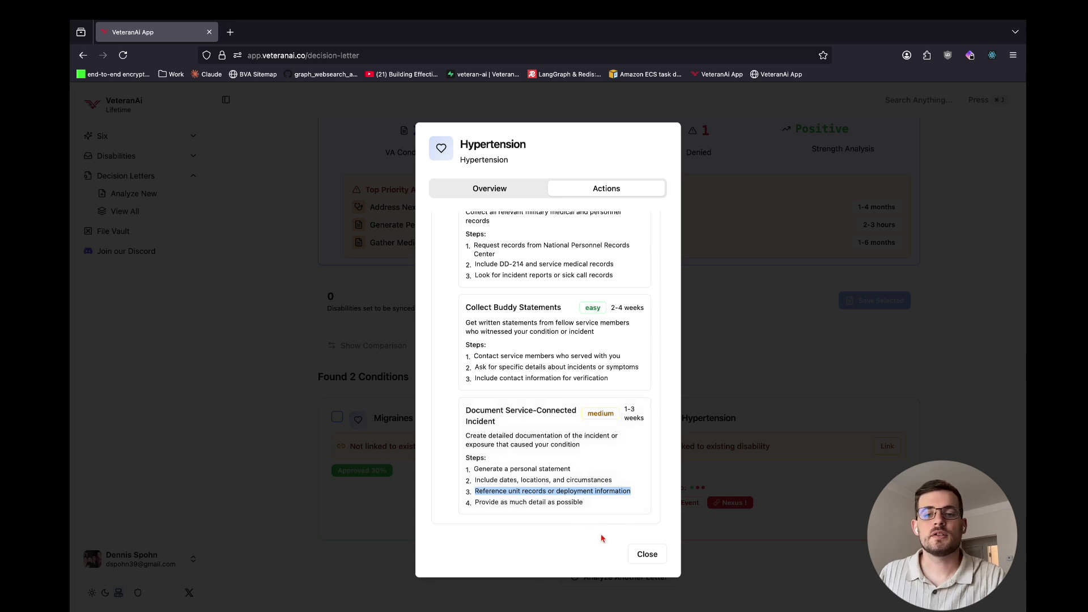
scroll(607, 428, up, 10)
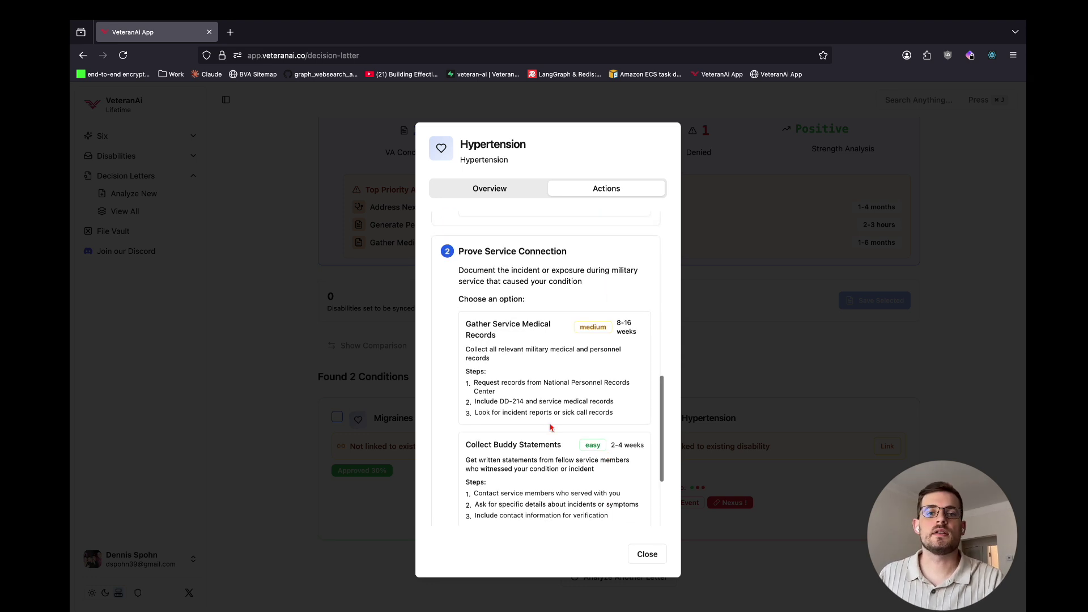
scroll(562, 425, up, 5)
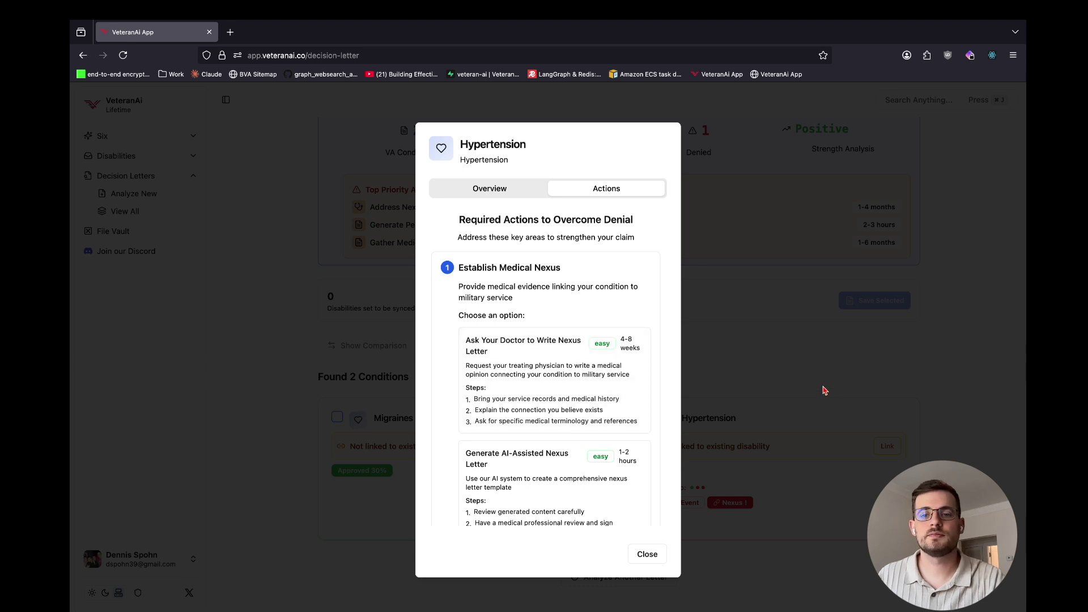
click(798, 343)
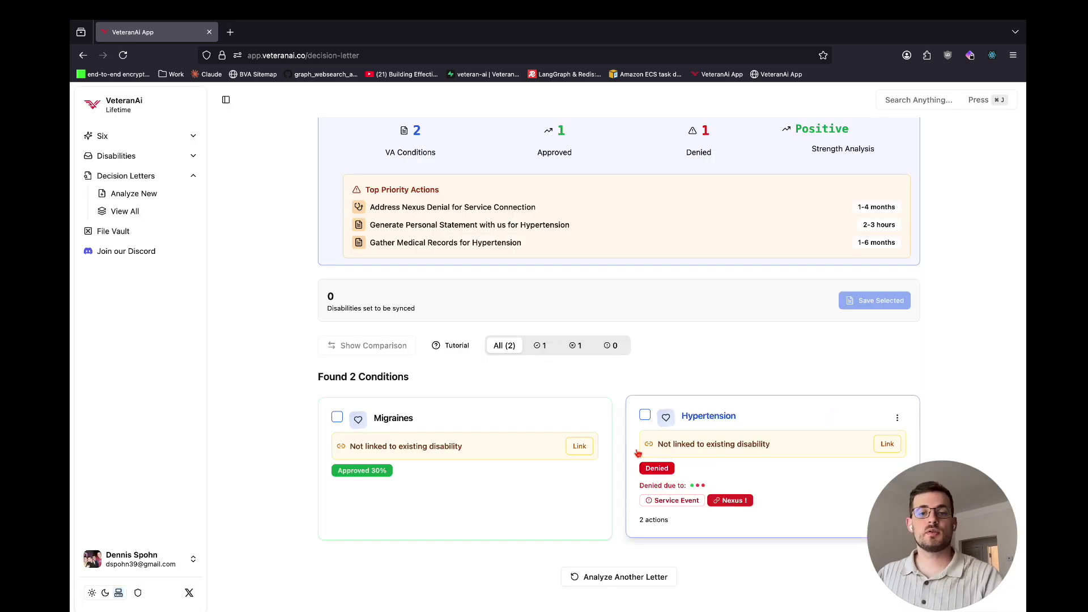
Step: Tick Migraines and Hypertension and review the 2 disabilities to create via Save Selected
scroll(377, 449, up, 1)
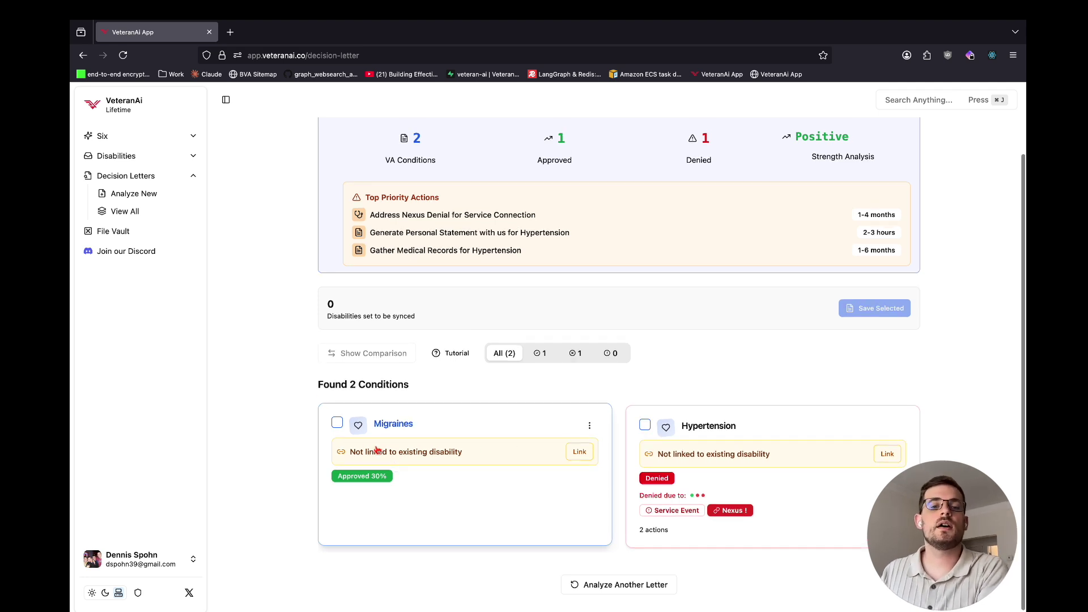
click(342, 428)
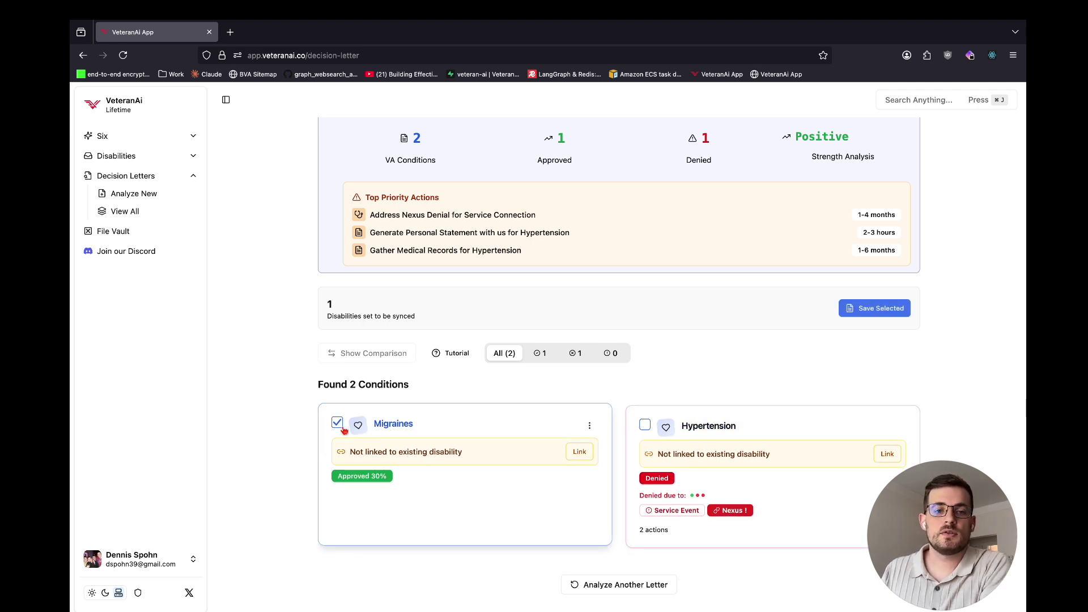
click(645, 425)
scroll(370, 462, down, 1)
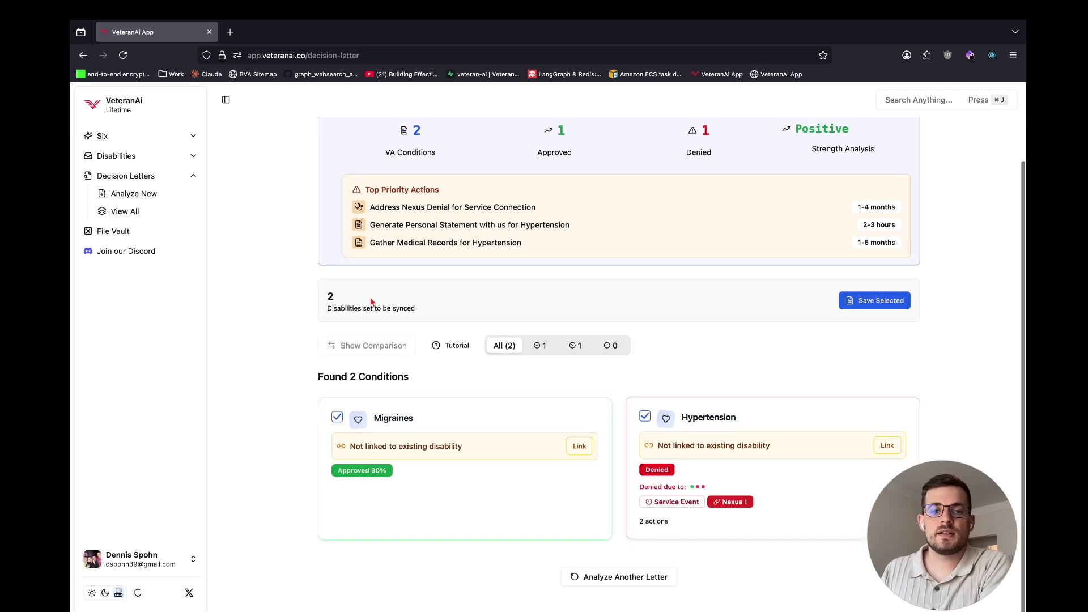
triple_click(345, 310)
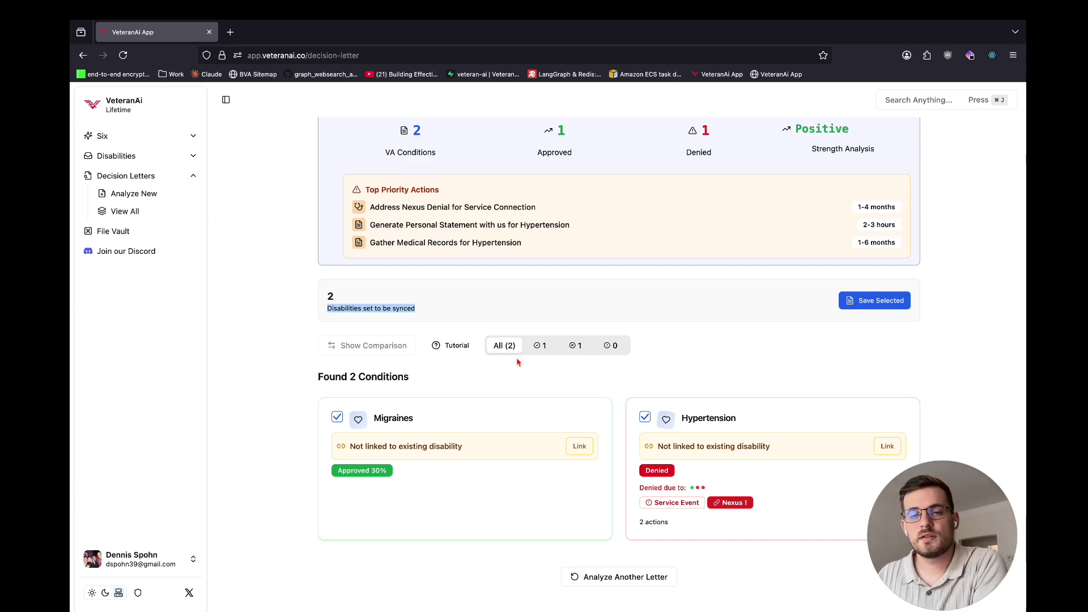
click(876, 304)
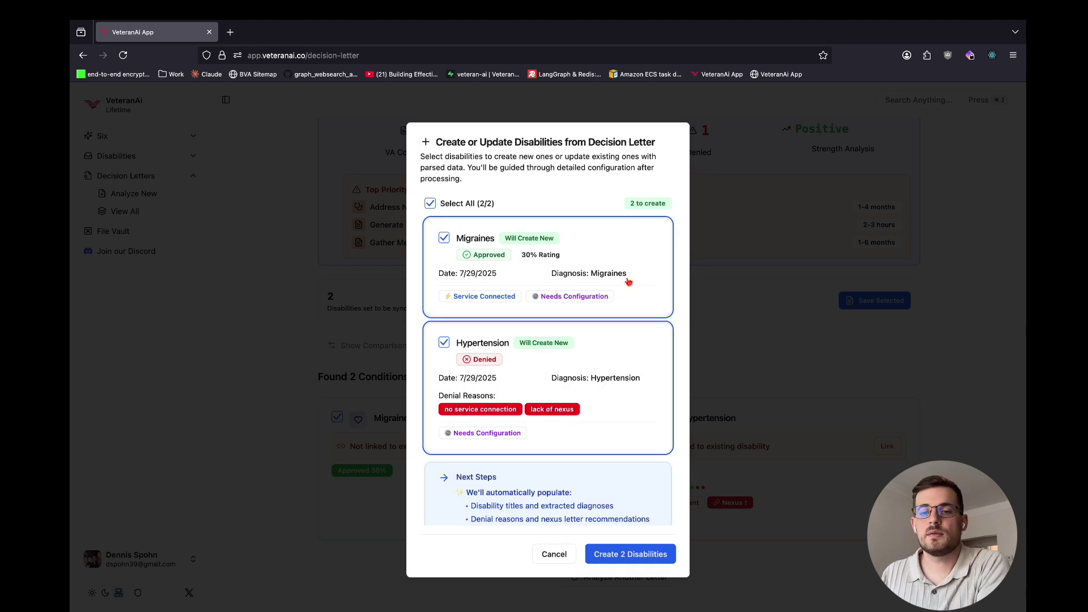
Step: Confirm Create 2 Disabilities for Hypertension and Migraines
scroll(593, 406, down, 3)
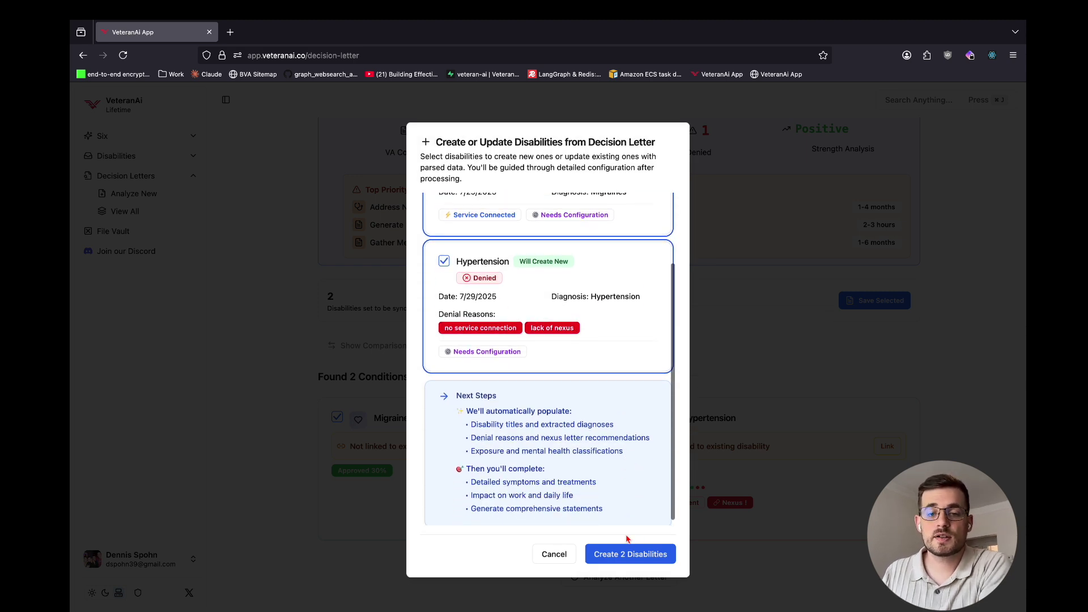
click(630, 554)
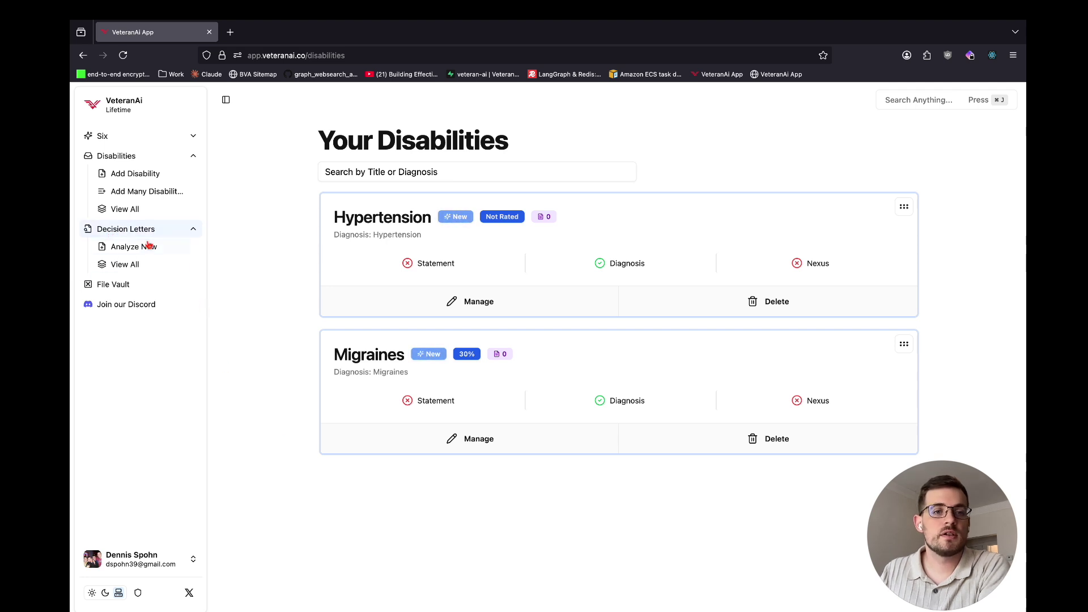
Step: Open the first letter from View All and check its AI Analysis and Conditions tabs
click(155, 270)
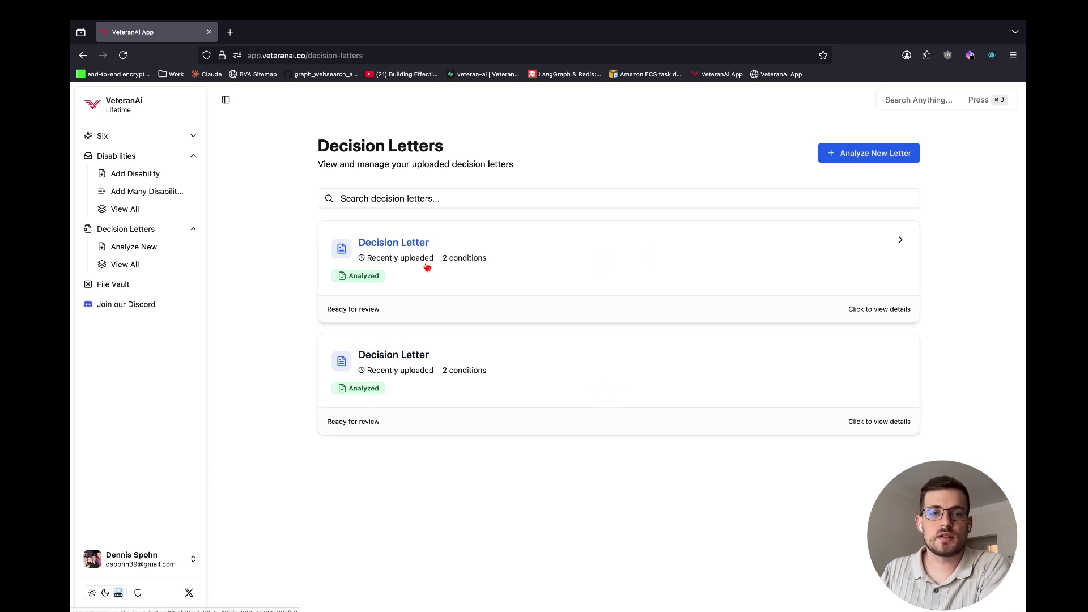
click(706, 245)
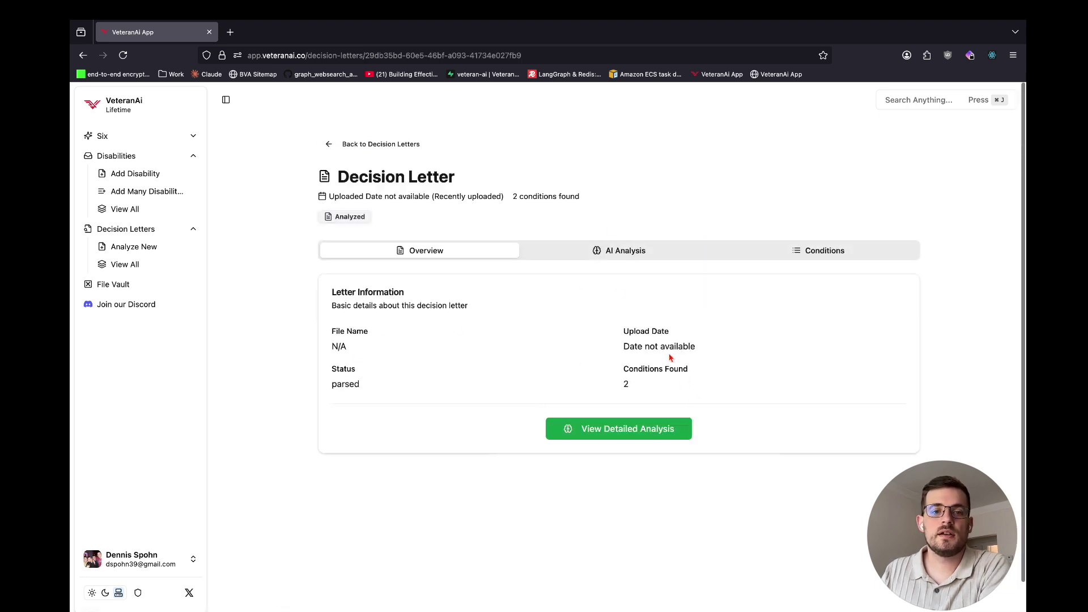
click(599, 256)
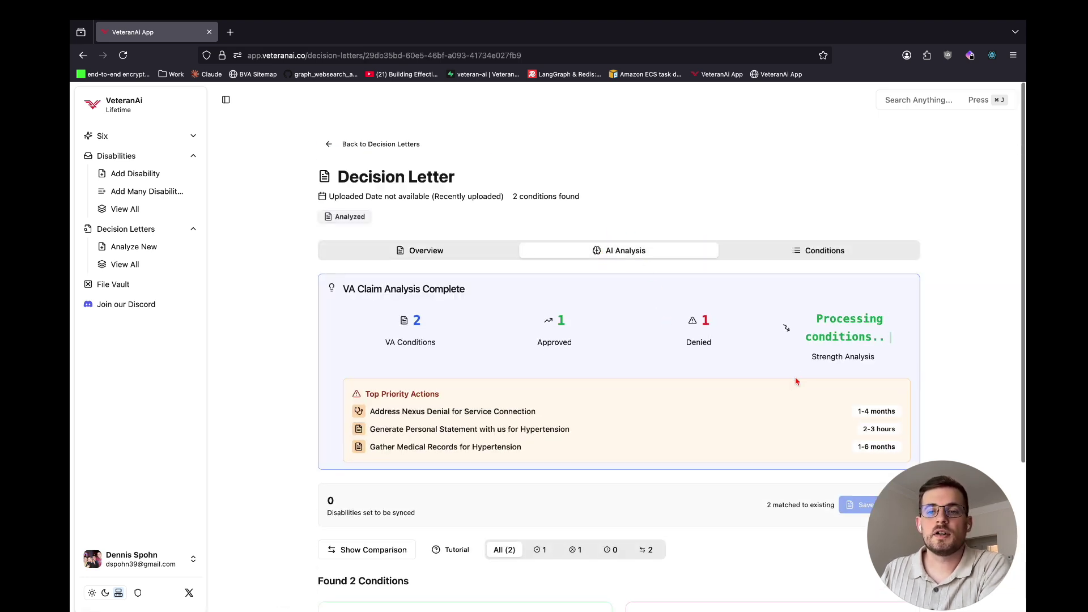
scroll(552, 391, down, 5)
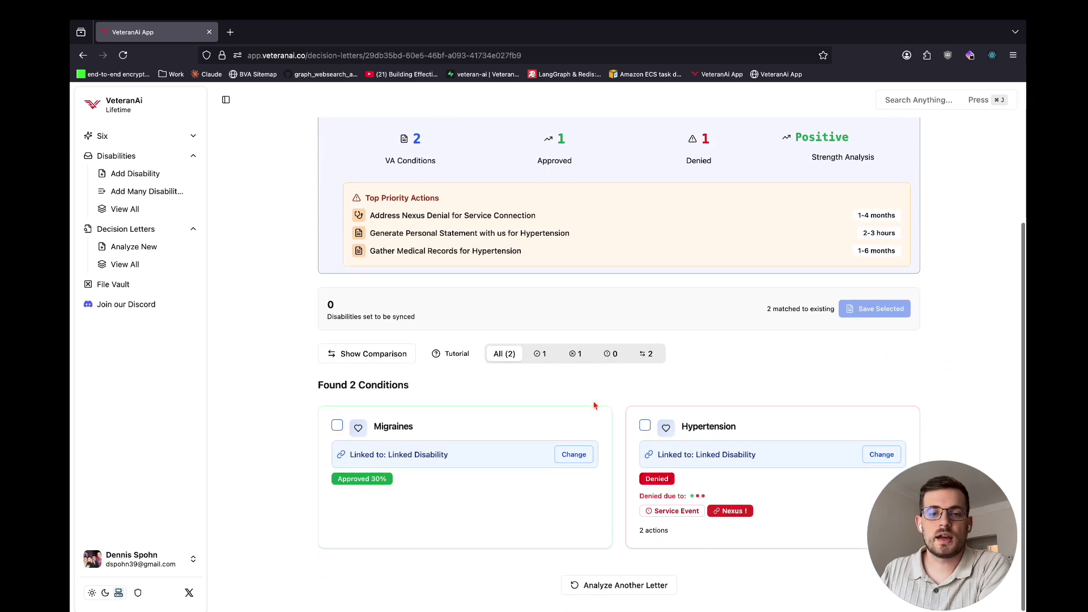
scroll(629, 391, up, 5)
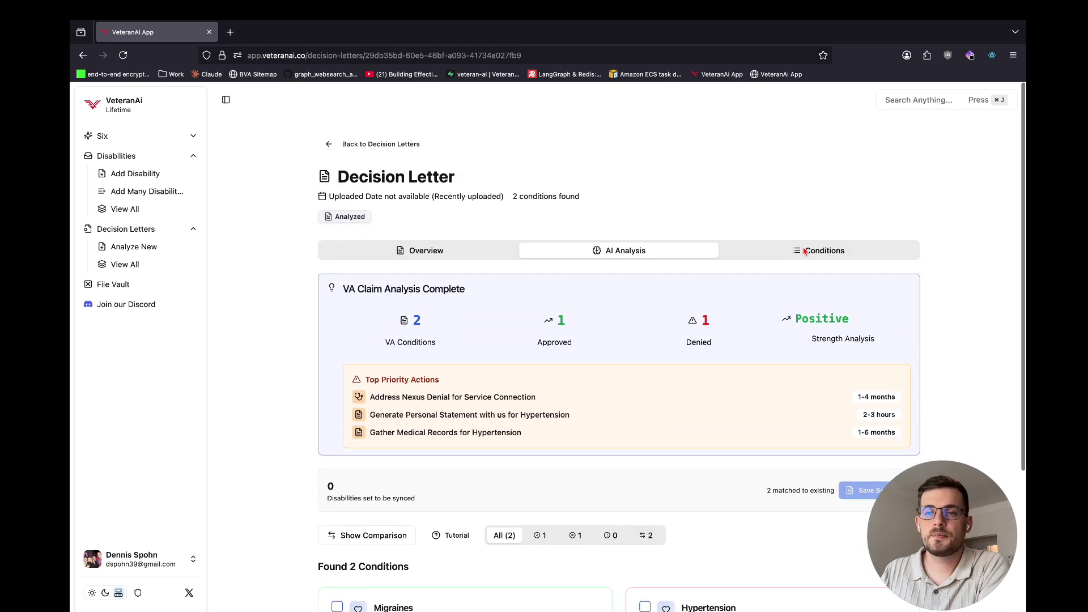
click(805, 250)
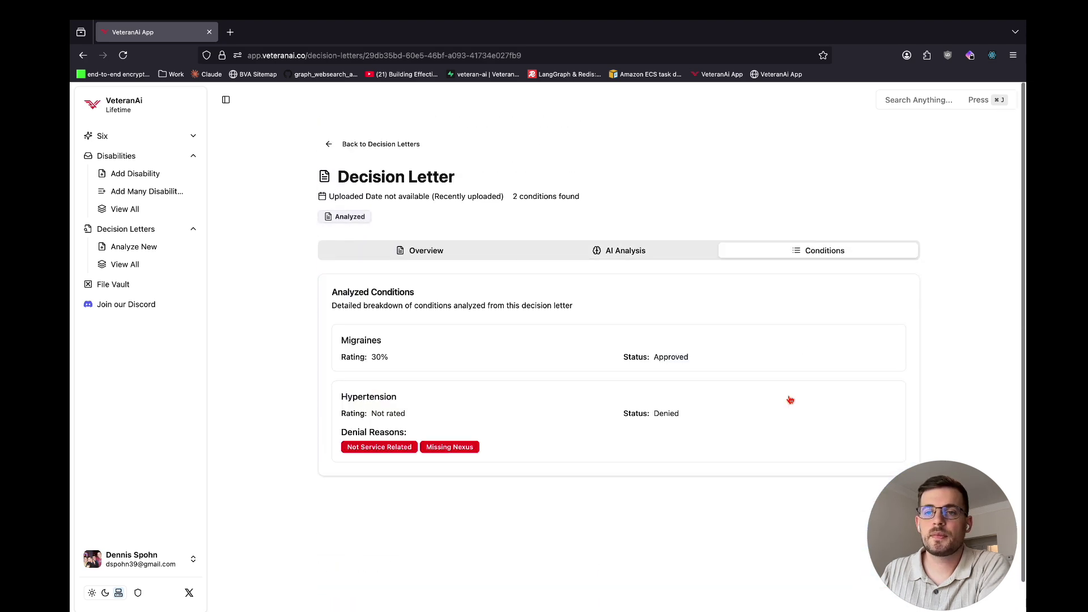
click(624, 251)
Step: Finish reading the letter's analysis, then go to the Analyze New upload page
scroll(558, 474, down, 5)
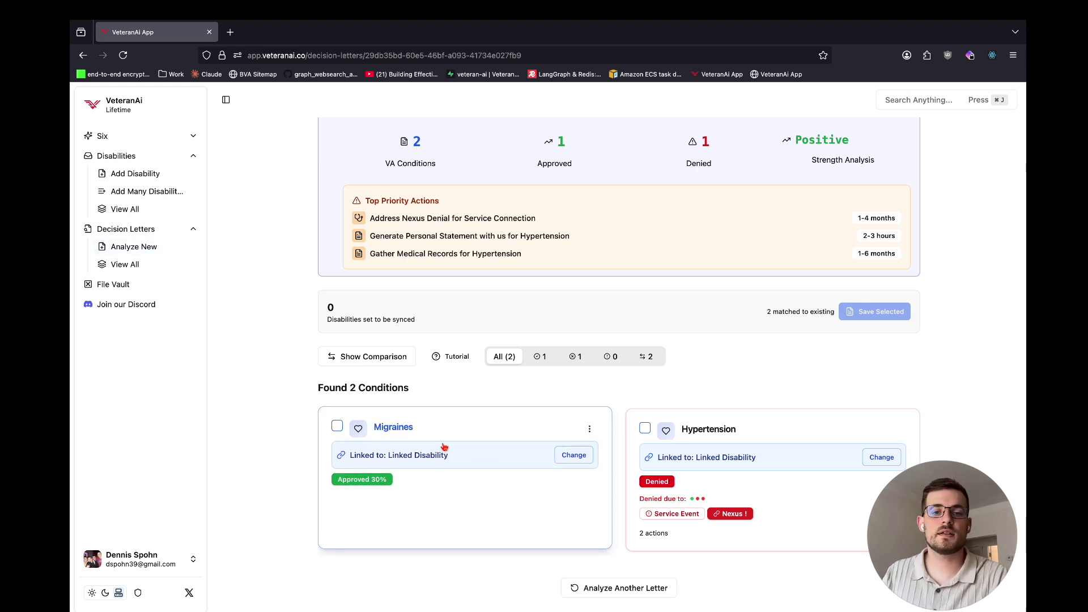
scroll(301, 401, down, 1)
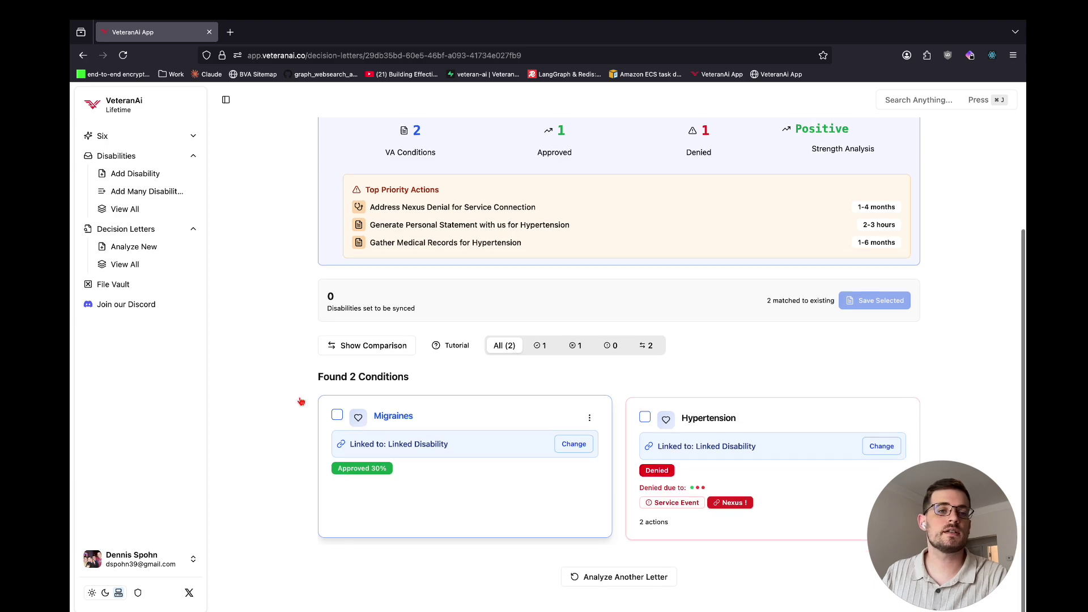
click(141, 246)
Step: Analyze Claim Letter 2.png from Misc: Hypertension denied and already linked, Migraines approved 30%
scroll(548, 311, down, 10)
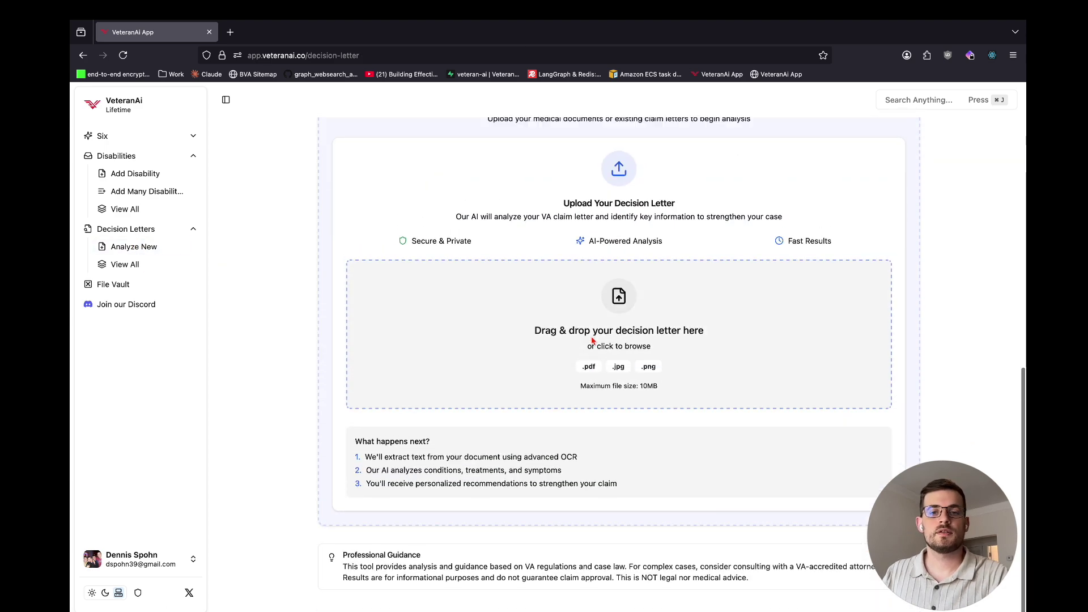
click(589, 343)
scroll(384, 316, down, 10)
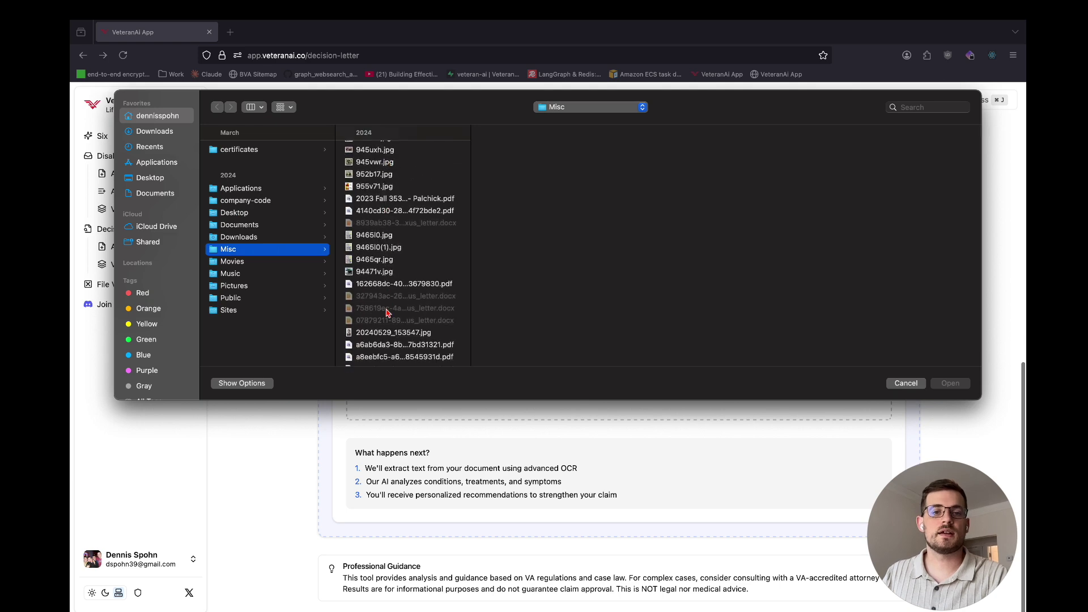
scroll(385, 312, down, 5)
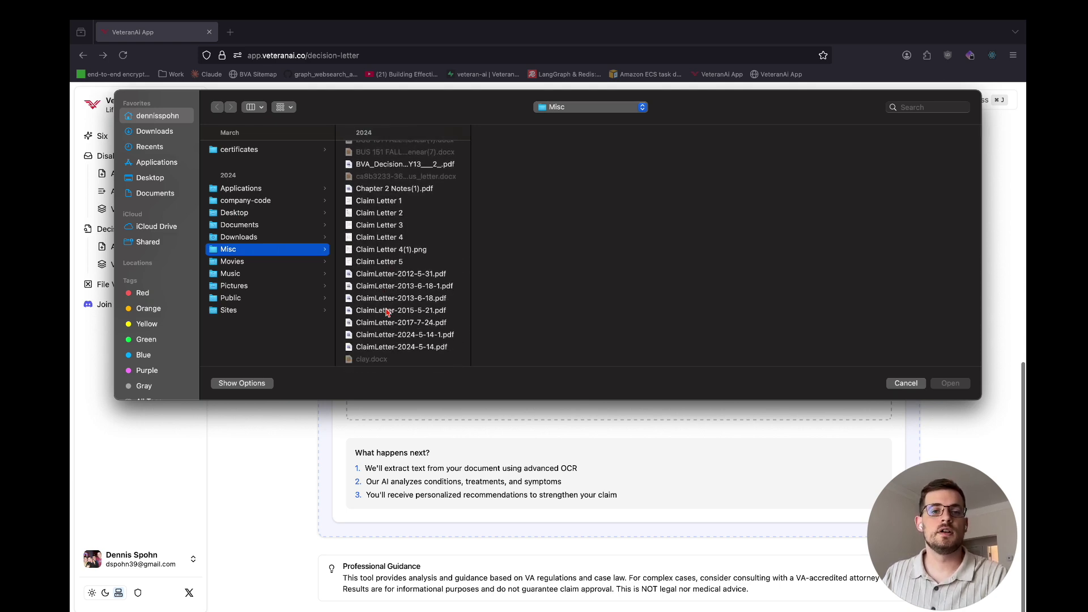
double_click(395, 204)
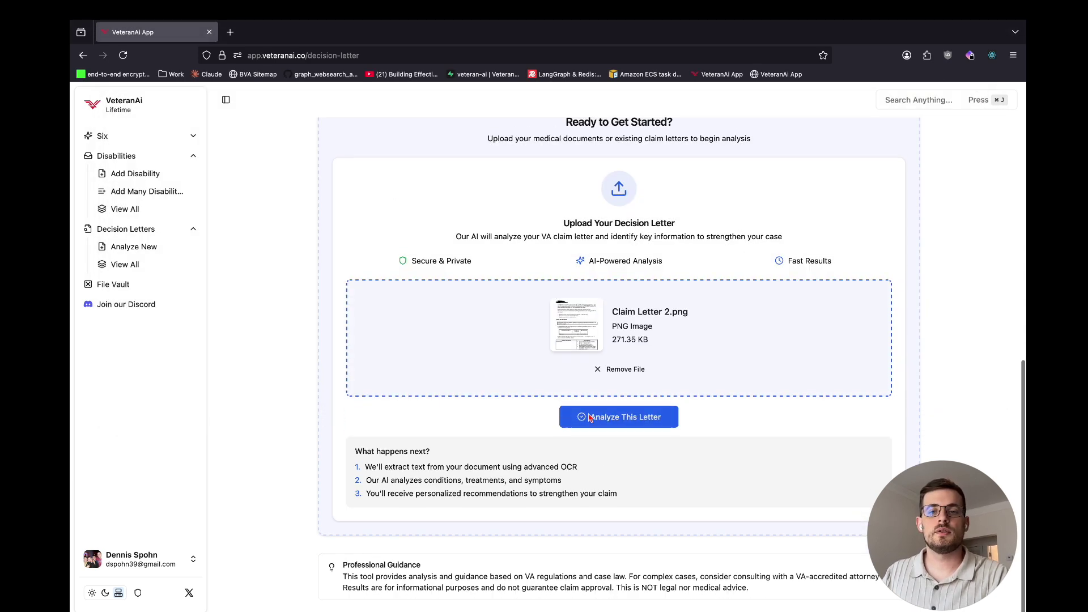
click(586, 417)
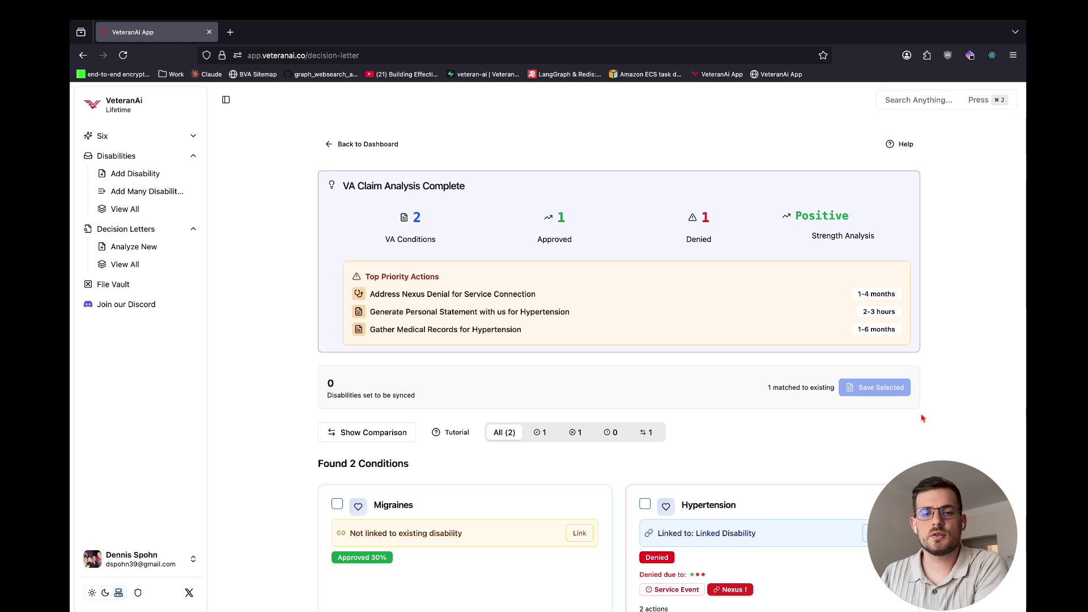
scroll(923, 418, down, 2)
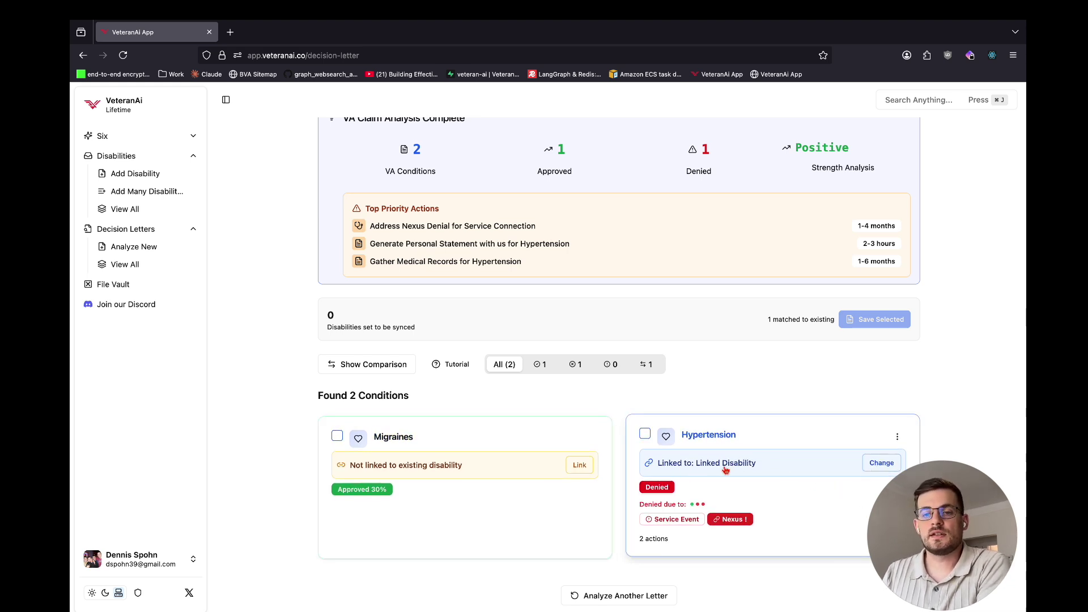
click(882, 462)
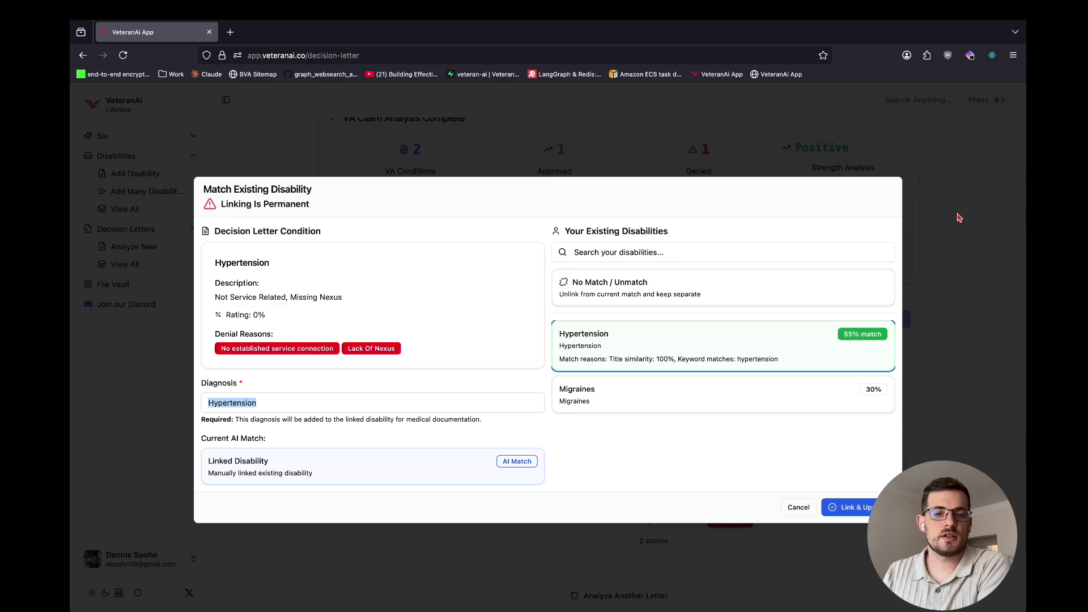
click(945, 270)
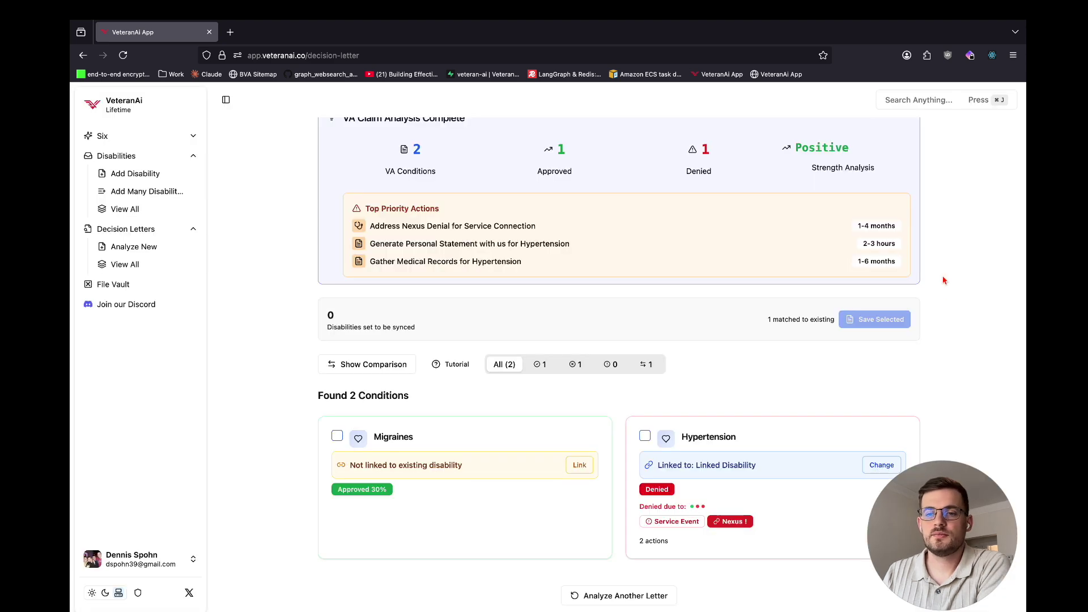
scroll(737, 442, down, 1)
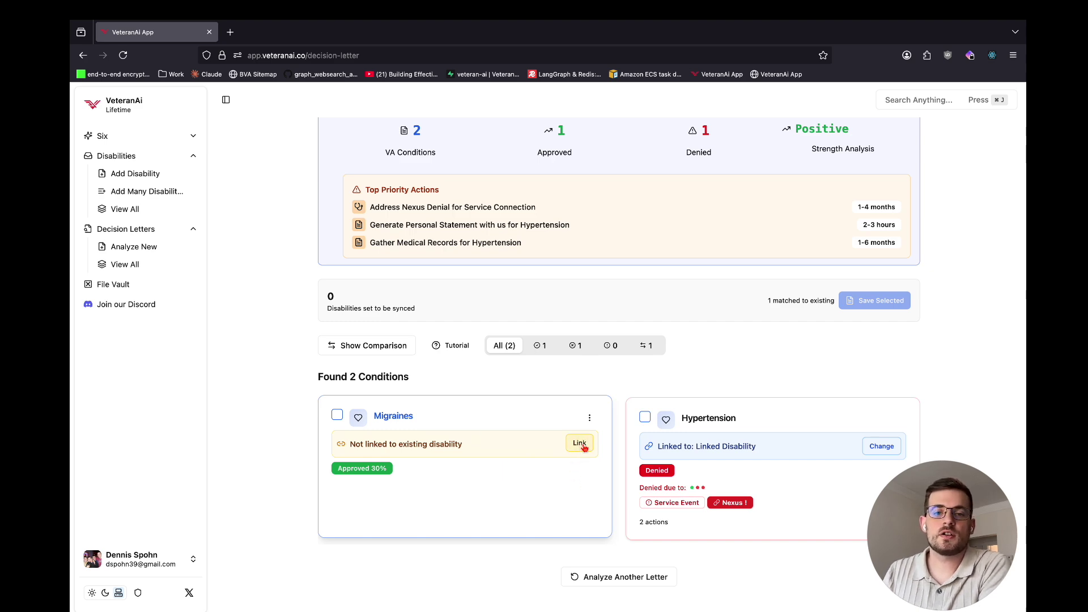
Step: Link Migraines to the existing Migraines disability with diagnosis Migraines, then mark both conditions
click(582, 444)
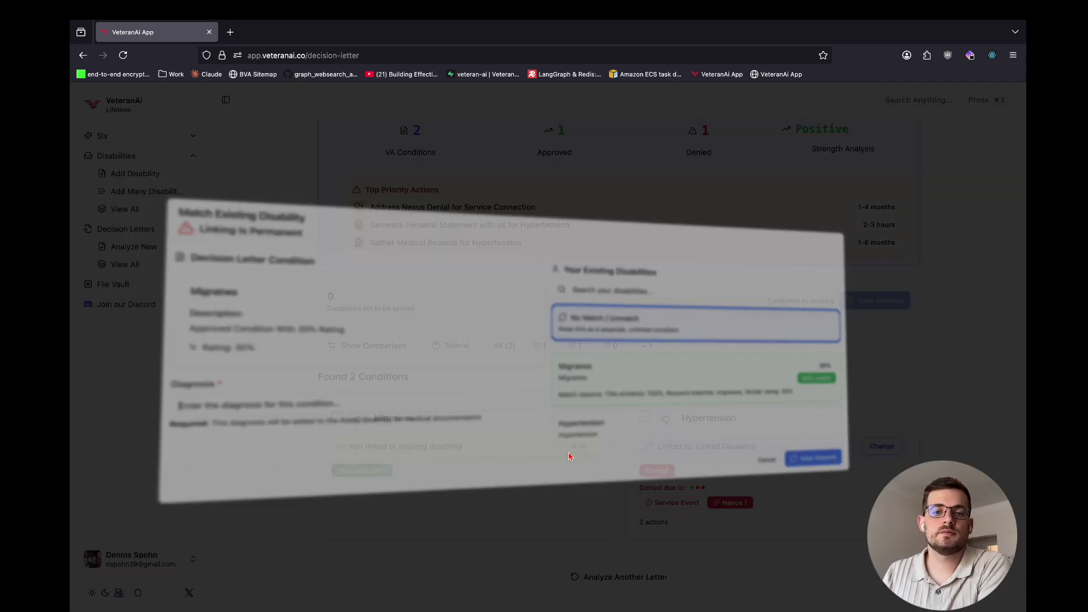
click(670, 369)
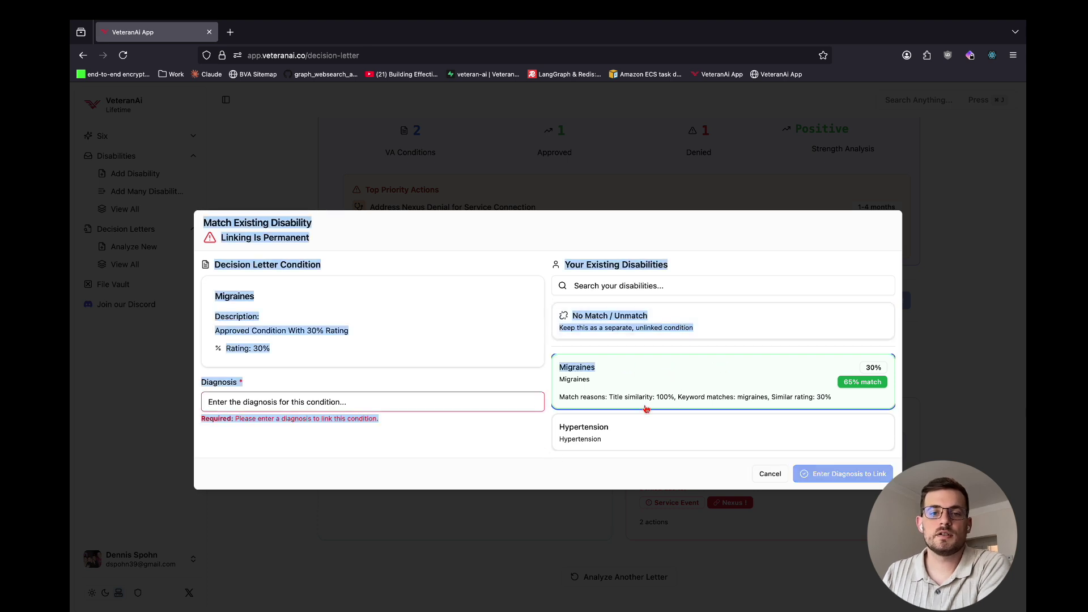
click(270, 407)
text(Migraines)
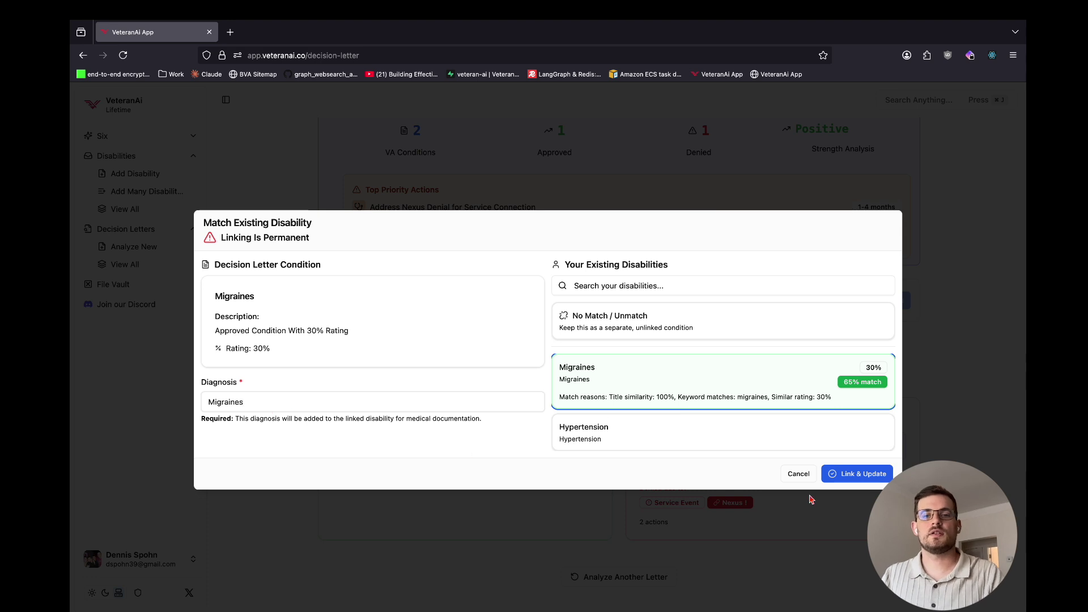
click(848, 468)
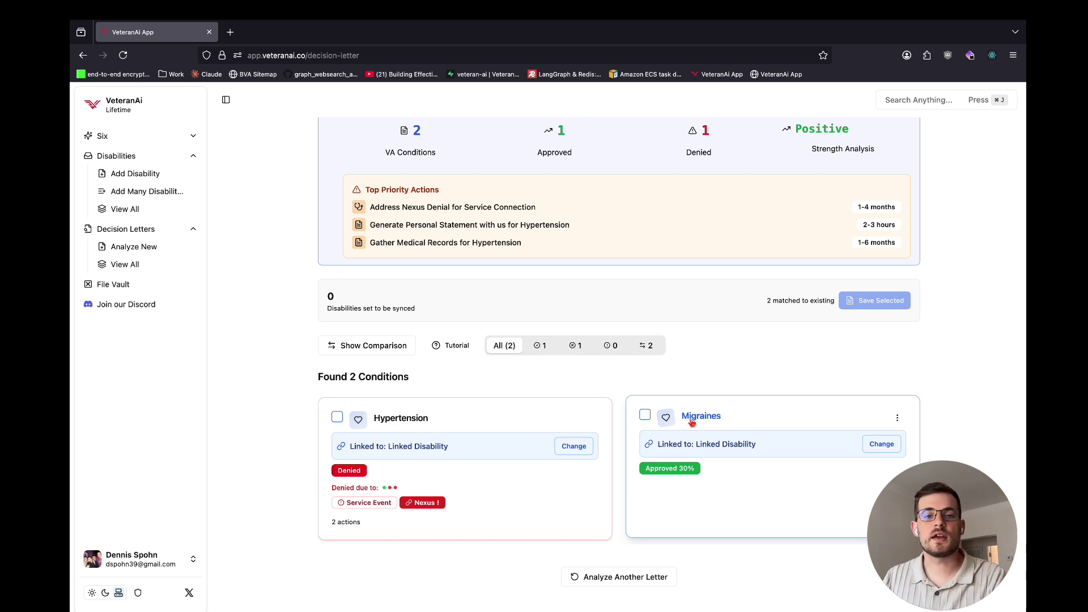
click(646, 417)
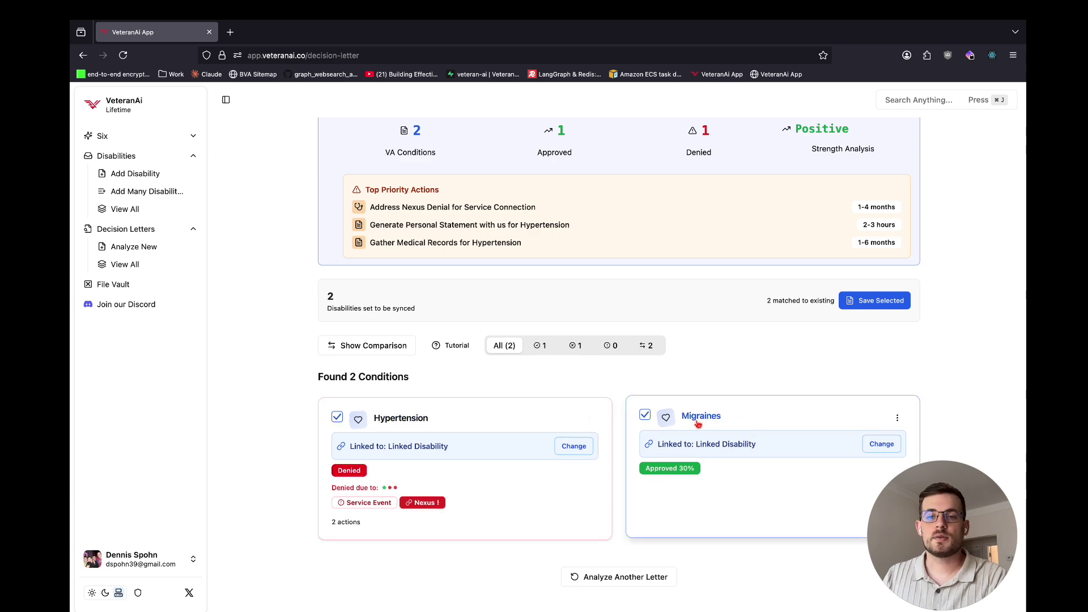
Step: Save the selected conditions and update the 2 existing disabilities, Hypertension and Migraines
click(888, 299)
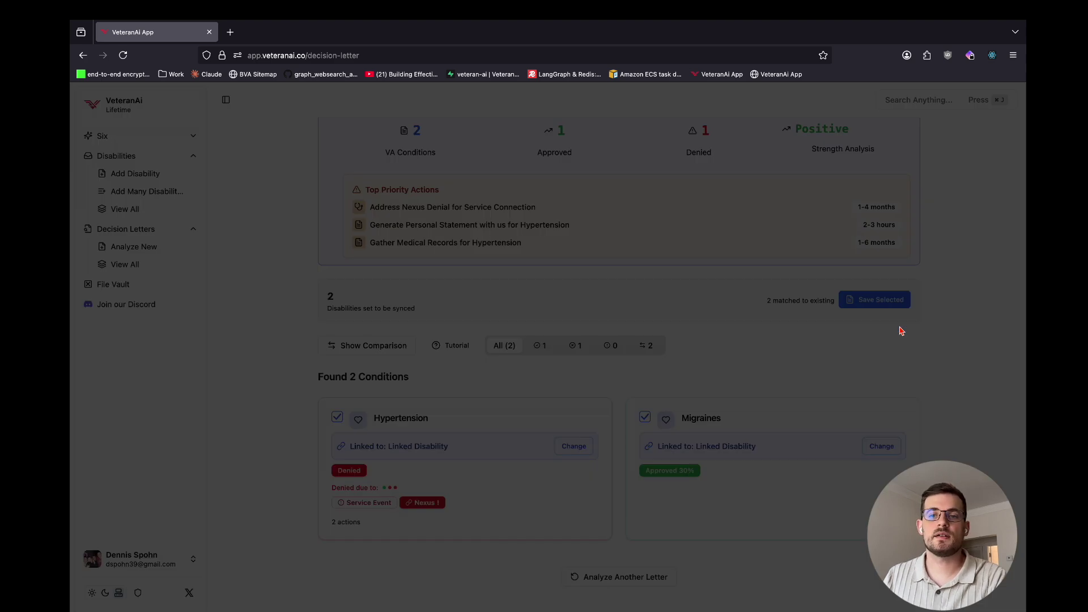
scroll(620, 449, down, 3)
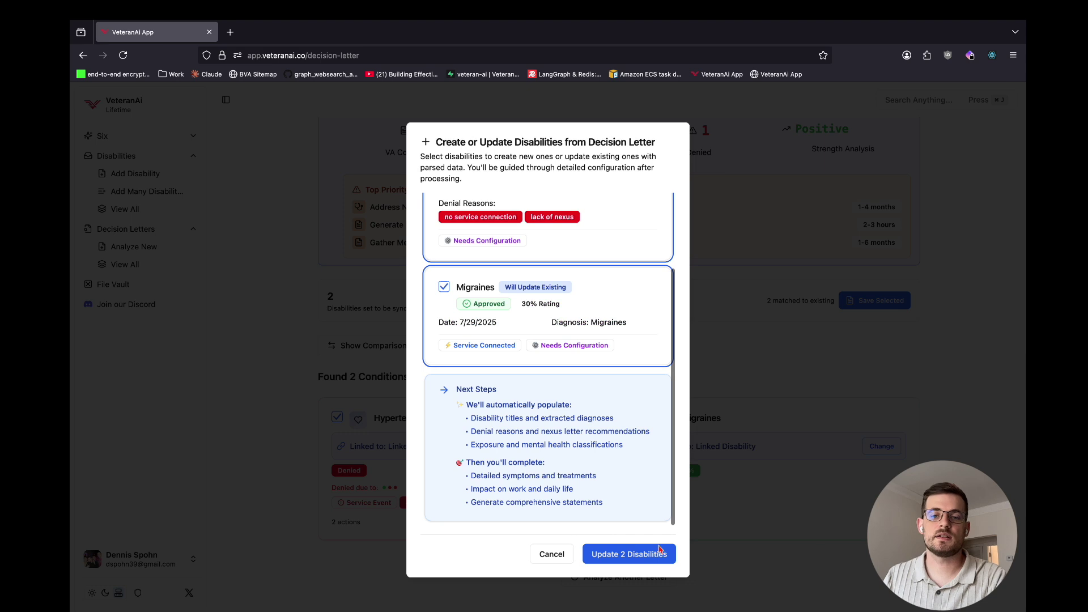
click(613, 556)
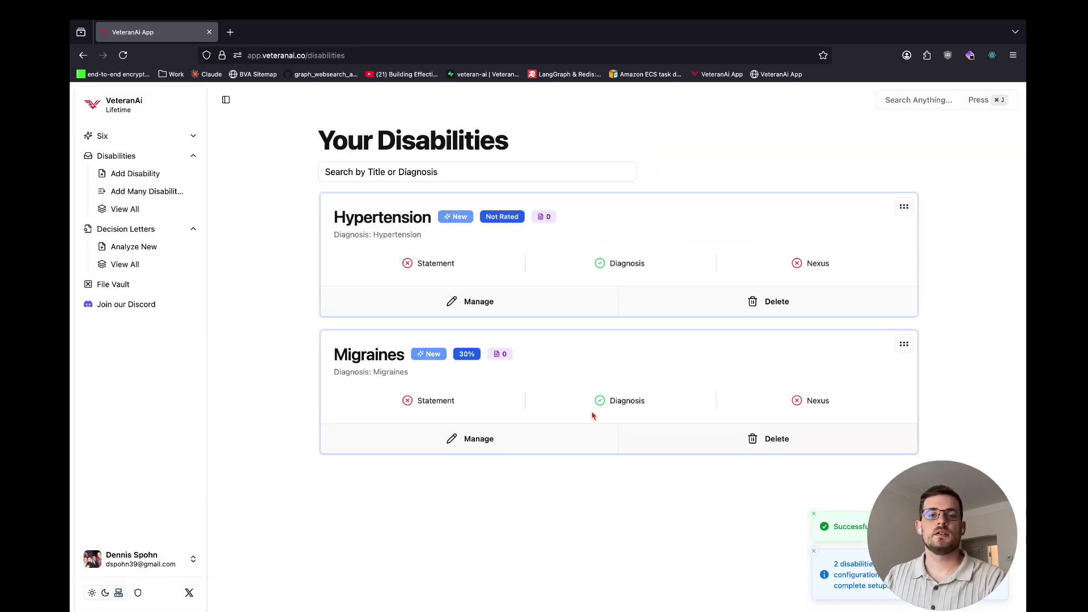